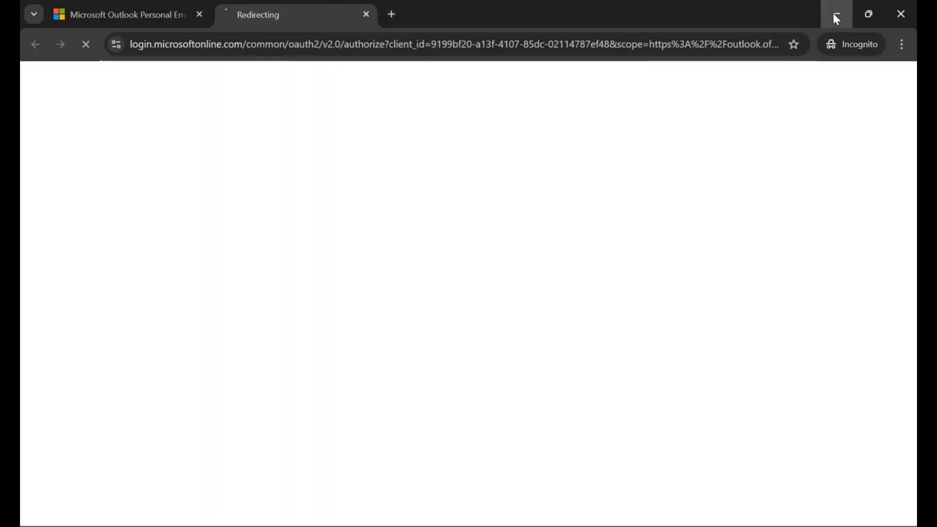
Switch to the Microsoft 365 admin center, close the open user details and open the Exchange admin center
{"action": "left_click", "coordinate": [835, 14]}
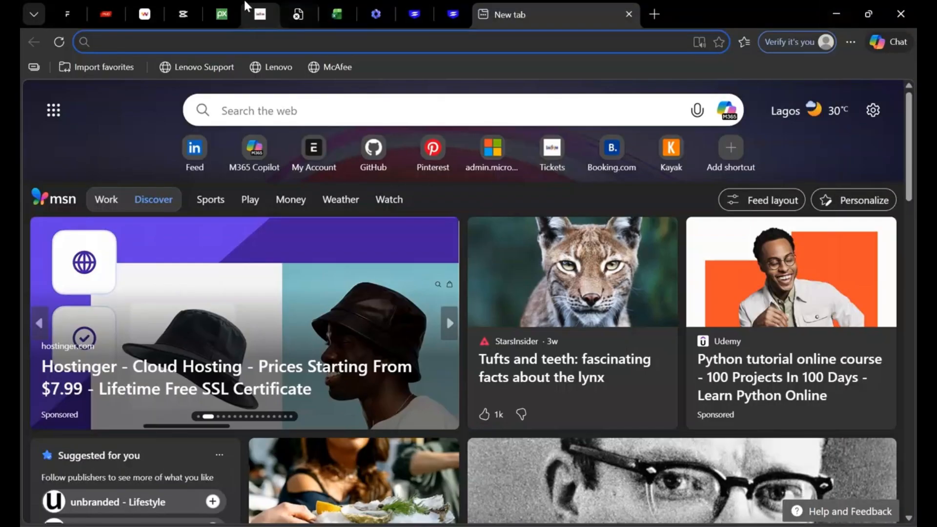
{"action": "left_click", "coordinate": [414, 491]}
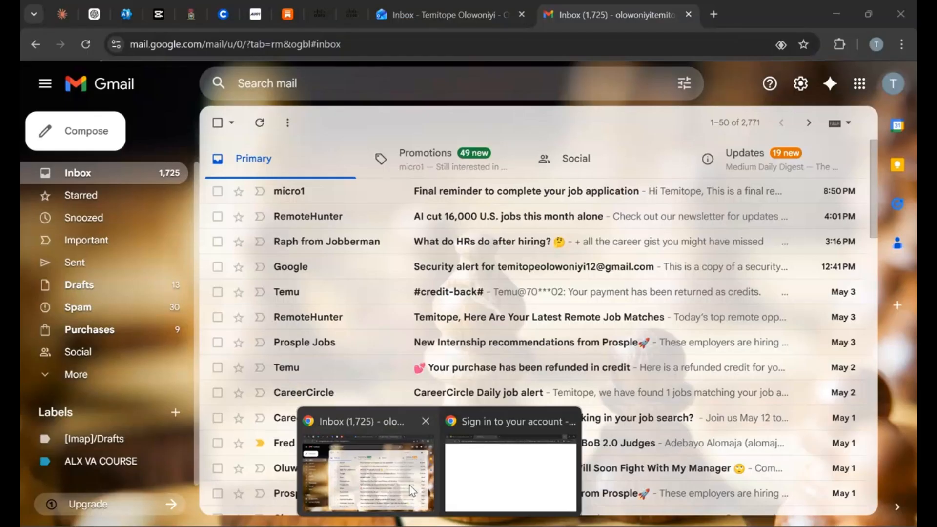
{"action": "left_click", "coordinate": [126, 13]}
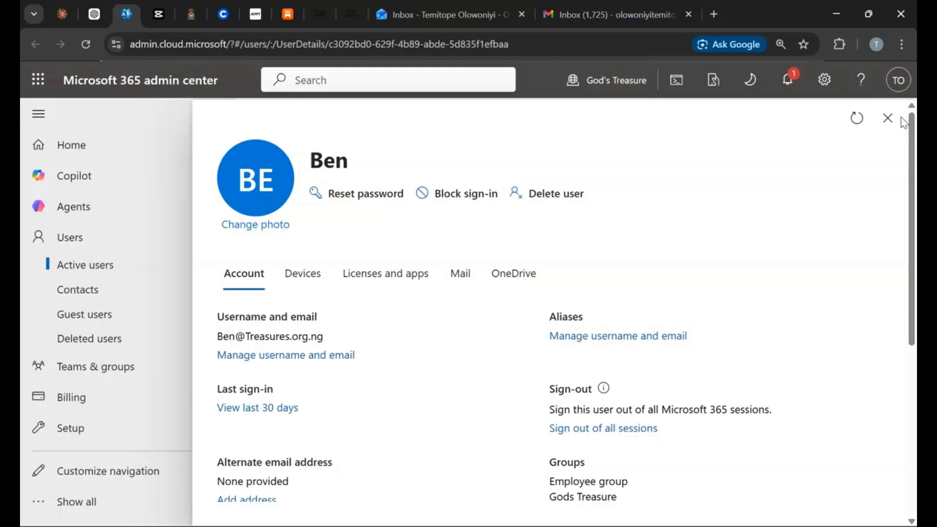
{"action": "left_click", "coordinate": [888, 118]}
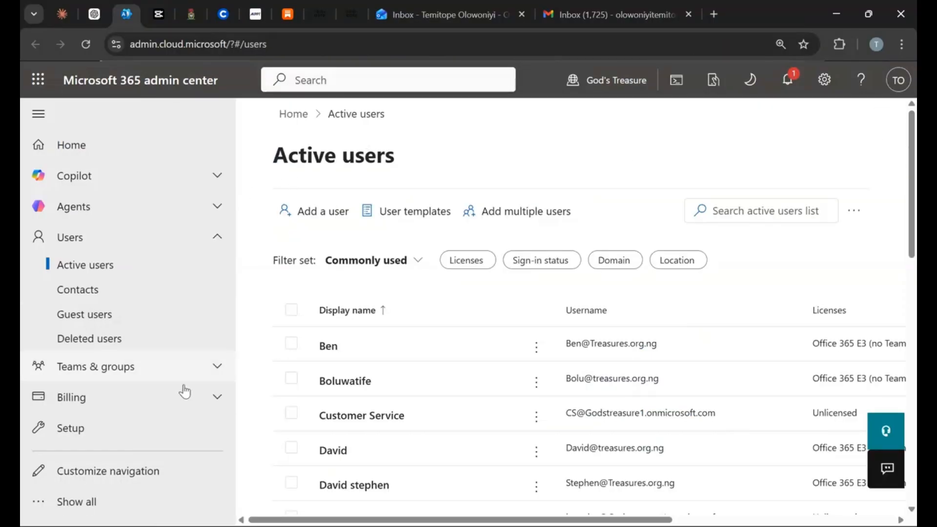
{"action": "left_click", "coordinate": [129, 502]}
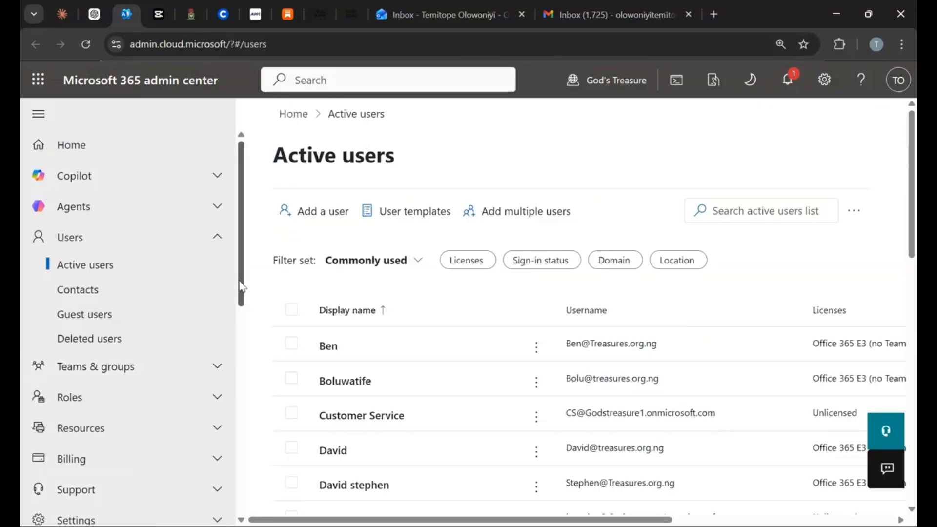
{"action": "scroll", "coordinate": [241, 287], "scroll_direction": "down", "scroll_amount": 6}
{"action": "left_click", "coordinate": [93, 362]}
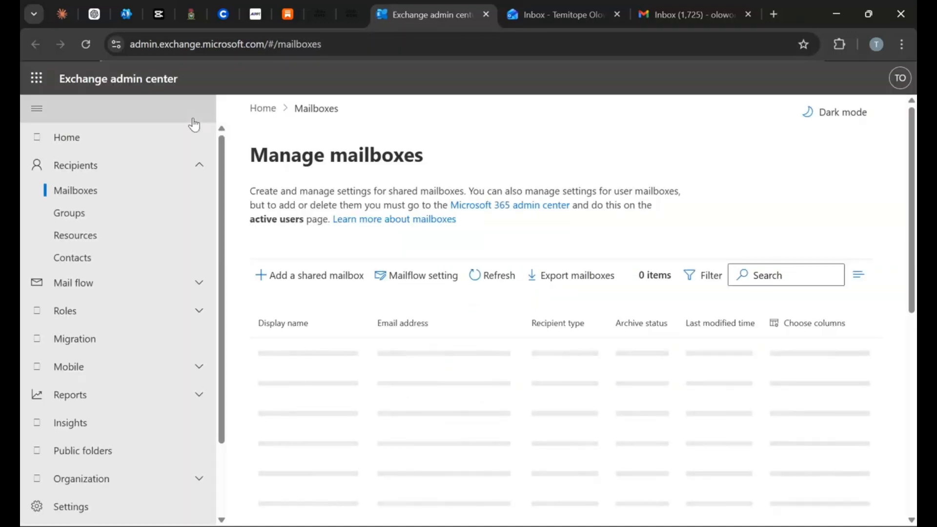
View the email forwarding settings of the first mailbox in the list, and close them
{"action": "left_click", "coordinate": [332, 356]}
{"action": "scroll", "coordinate": [332, 359], "scroll_direction": "down", "scroll_amount": 3}
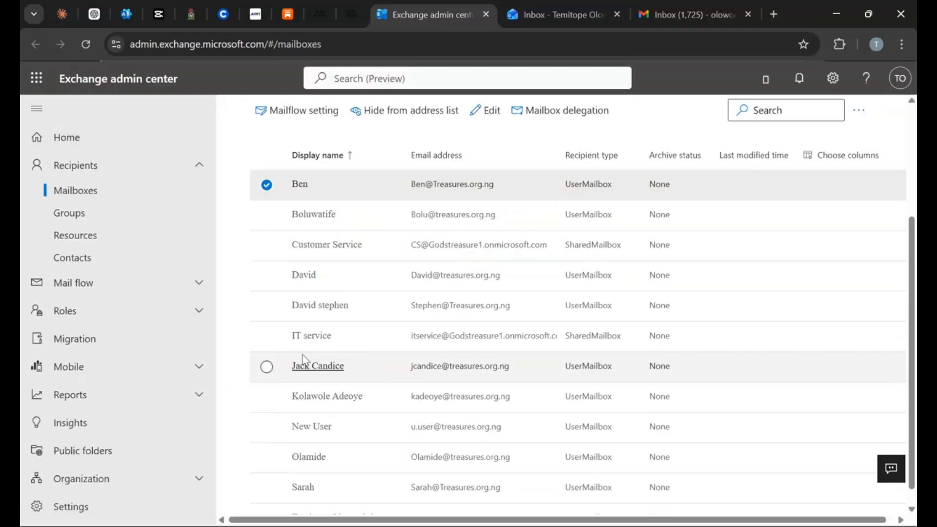
{"action": "left_click", "coordinate": [303, 191]}
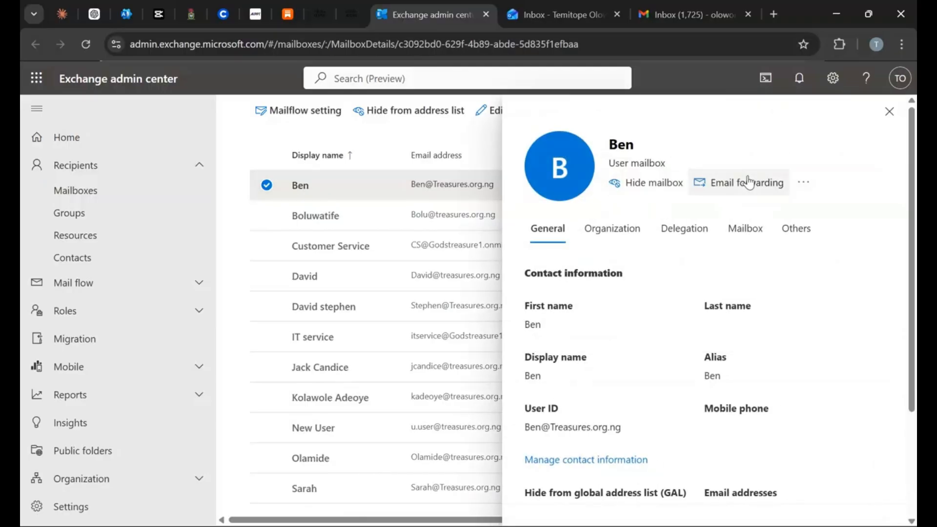
{"action": "left_click", "coordinate": [748, 182]}
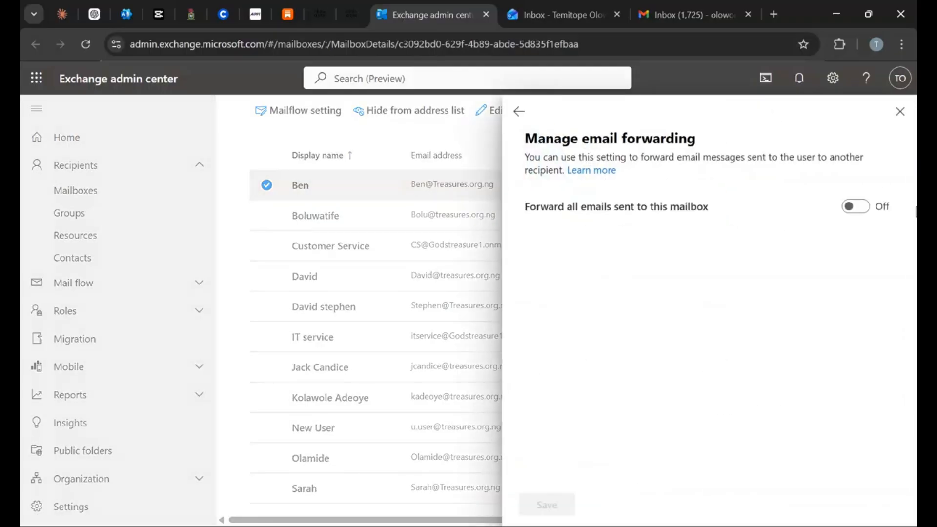
{"action": "left_click", "coordinate": [901, 113]}
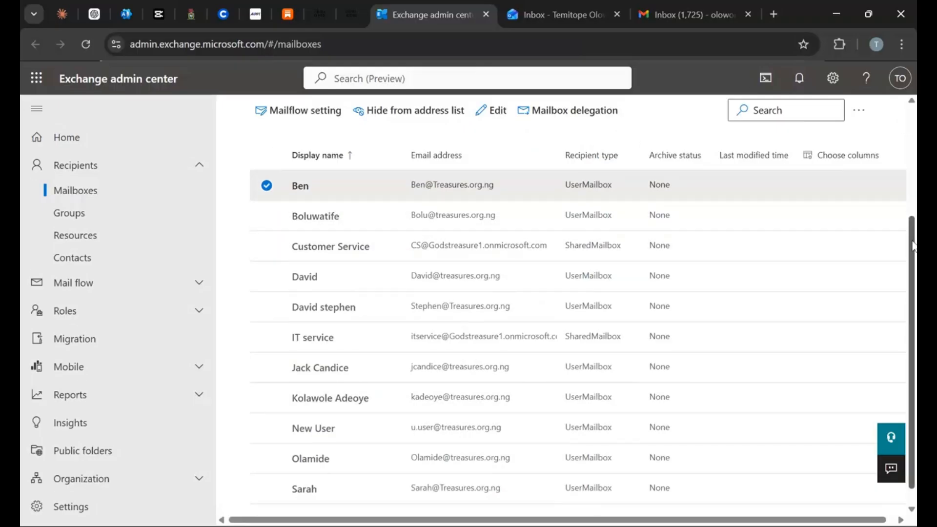
Examine the external forwarding address of the last mailbox in the list and the forwarding notice in its Outlook inbox
{"action": "scroll", "coordinate": [708, 374], "scroll_direction": "down", "scroll_amount": 1}
{"action": "left_click", "coordinate": [376, 502]}
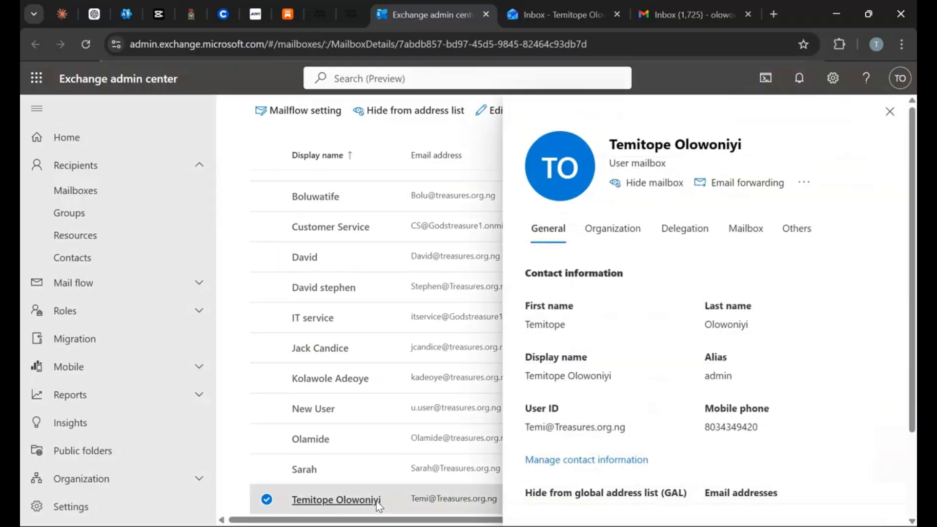
{"action": "left_click", "coordinate": [742, 184]}
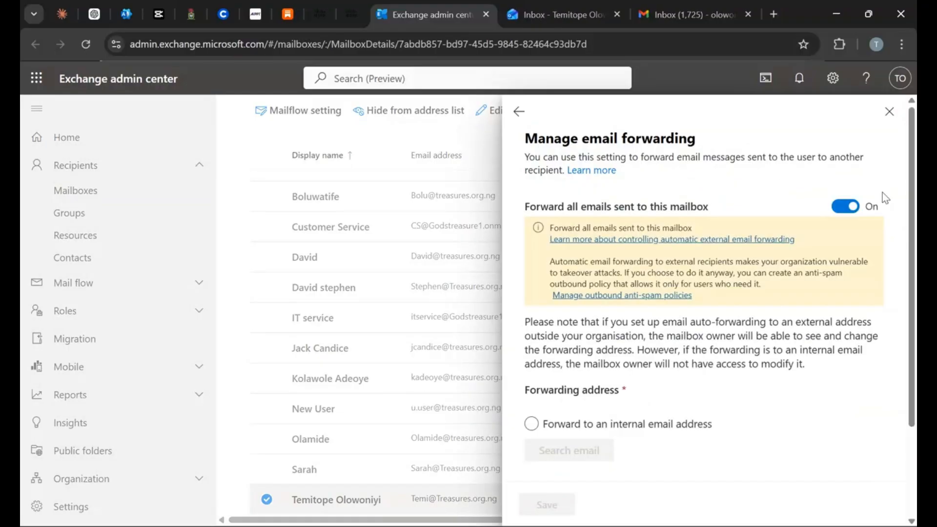
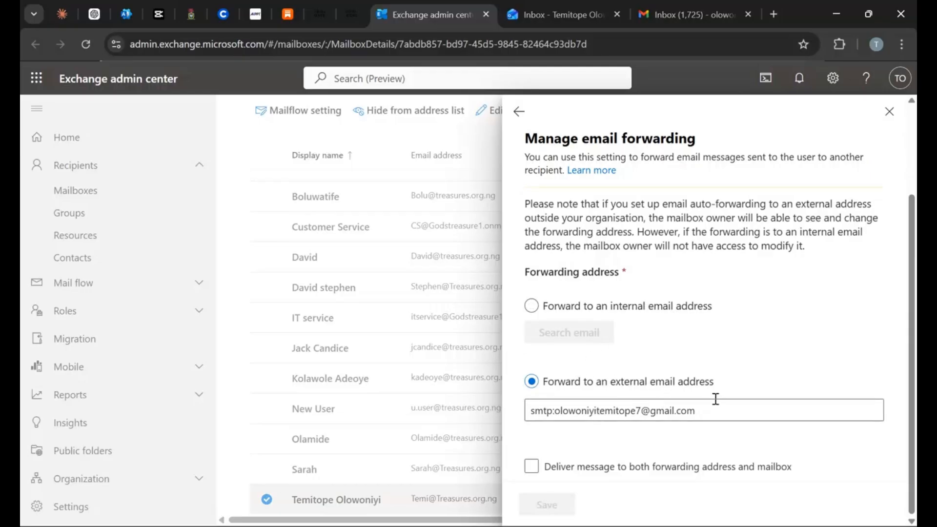
{"action": "left_click", "coordinate": [526, 3]}
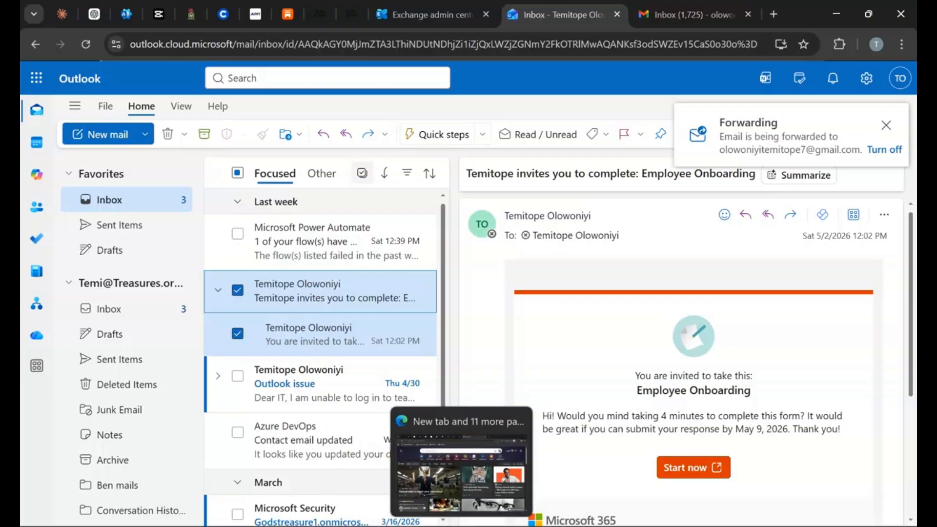
{"action": "left_click", "coordinate": [483, 488]}
{"action": "left_click", "coordinate": [381, 243]}
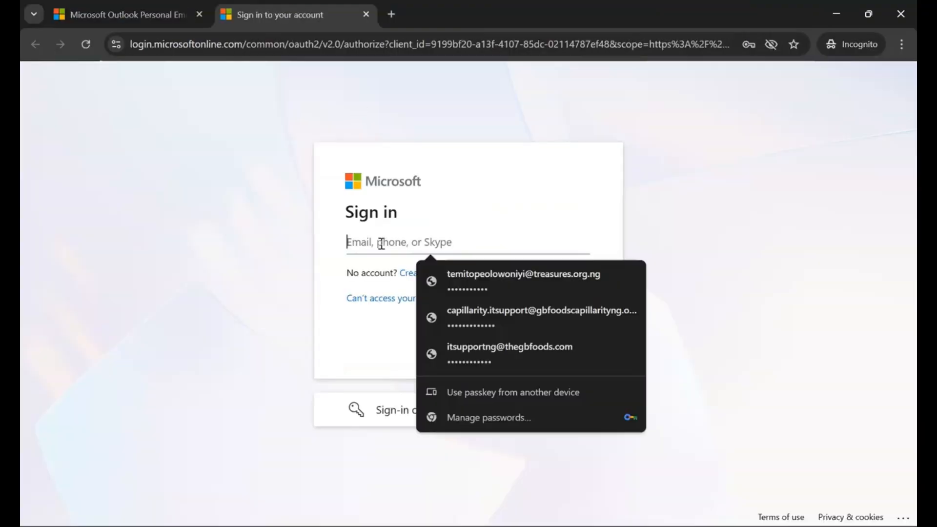
{"action": "type", "text": "ben"}
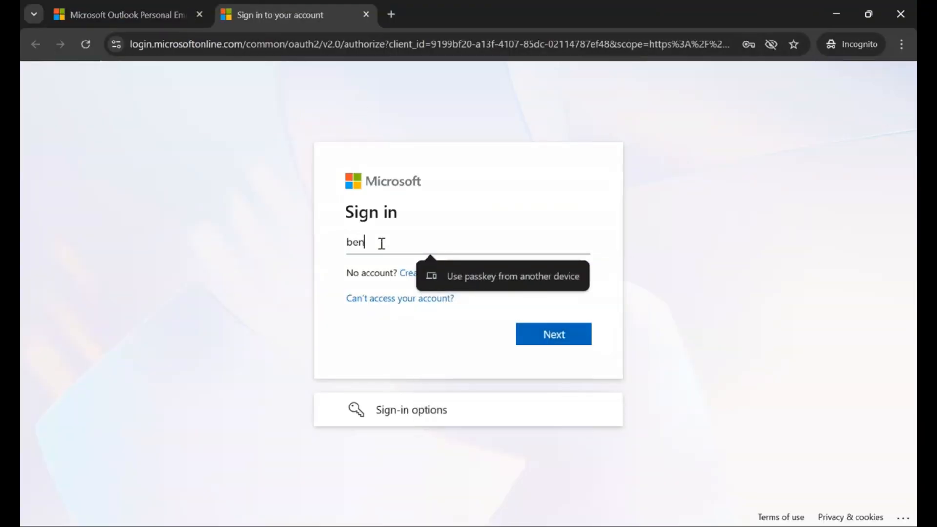
Load outlook.com in a new InPrivate Microsoft Edge window and proceed to the Microsoft sign-in page
{"action": "right_click", "coordinate": [461, 526]}
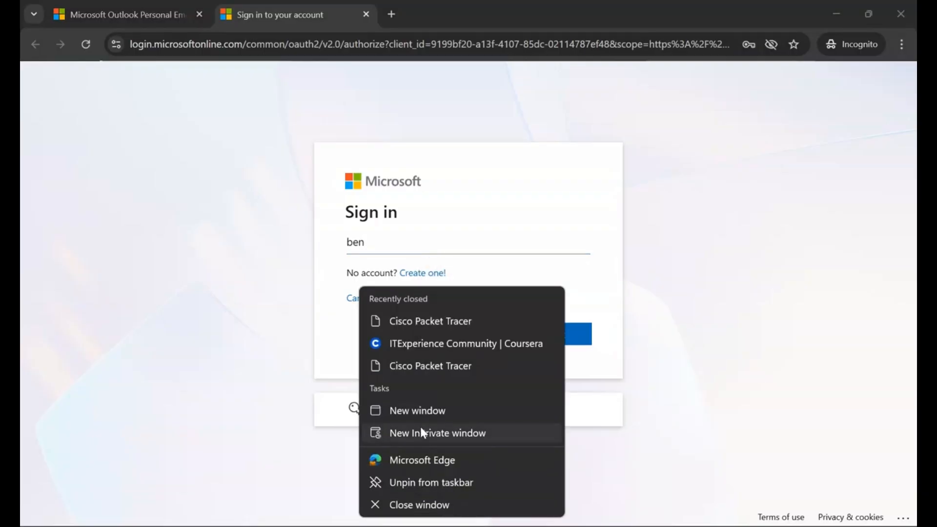
{"action": "left_click", "coordinate": [421, 429]}
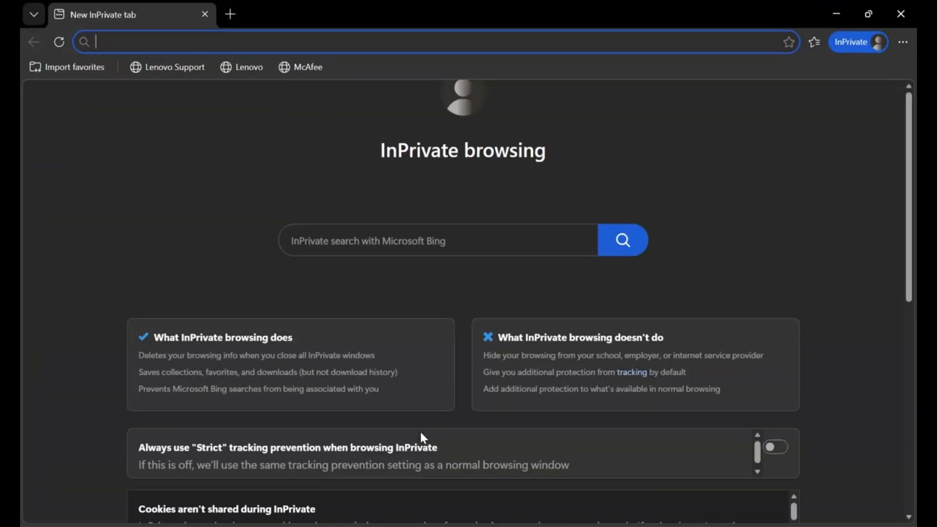
{"action": "type", "text": "outlook.com"}
{"action": "key", "text": "Return"}
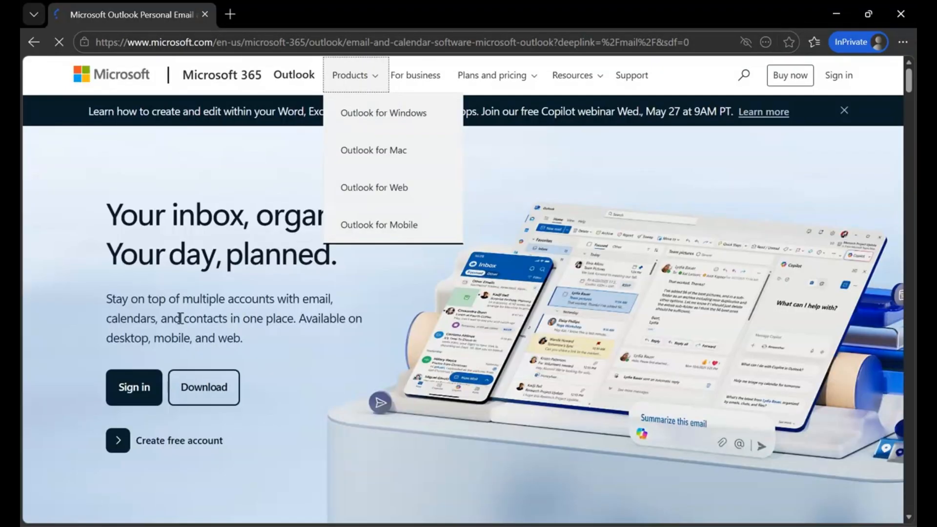
{"action": "left_click", "coordinate": [133, 386]}
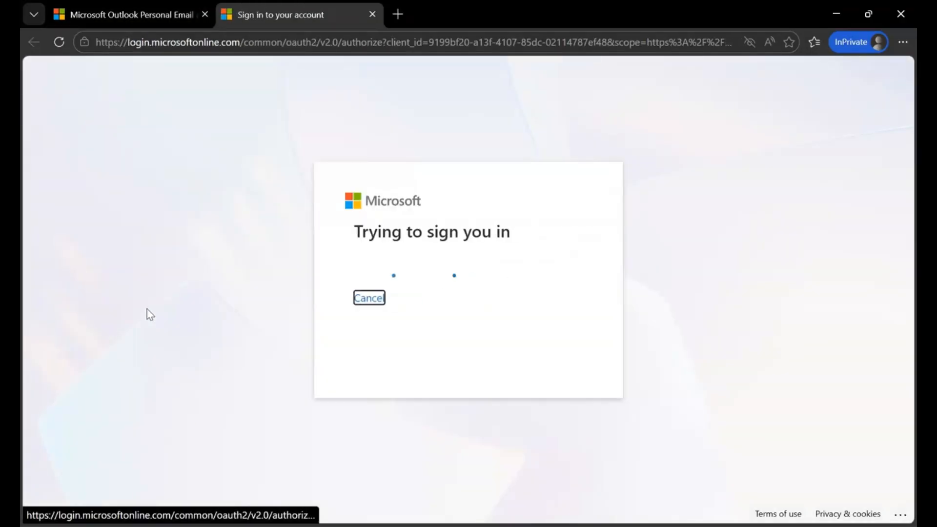
Sign in to Outlook with the sending user's email address
{"action": "left_click", "coordinate": [383, 232]}
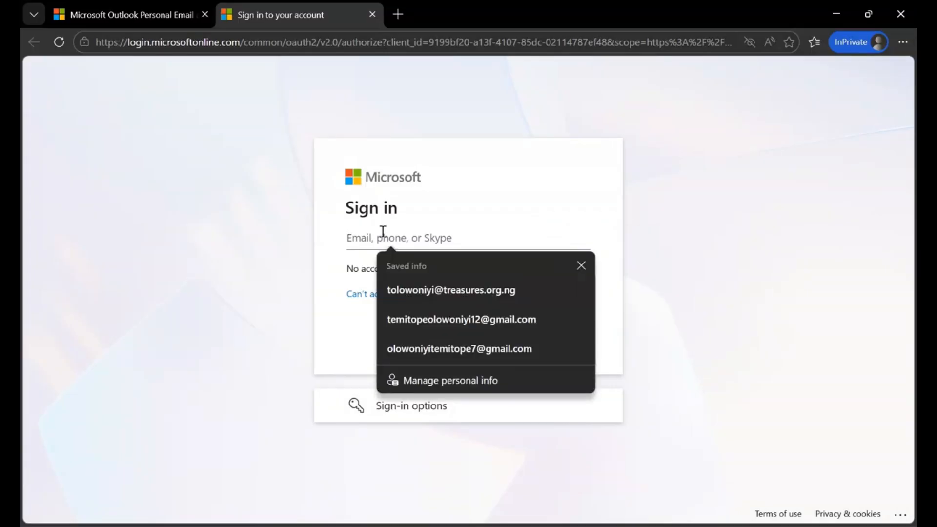
{"action": "type", "text": "b"}
{"action": "key", "text": "Return"}
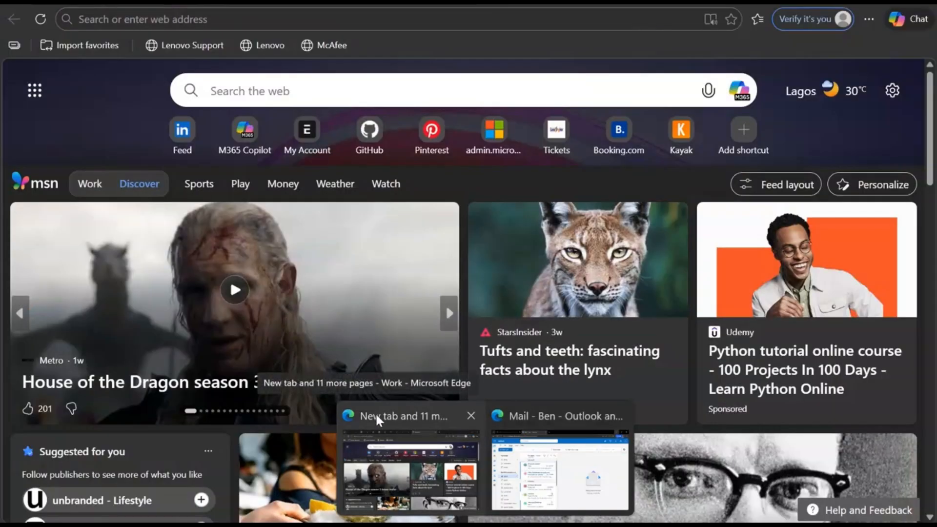
Read the "Hello" non-delivery message from Microsoft Outlook in the sender's inbox, down to the diagnostic information for administrators
{"action": "left_click", "coordinate": [373, 414]}
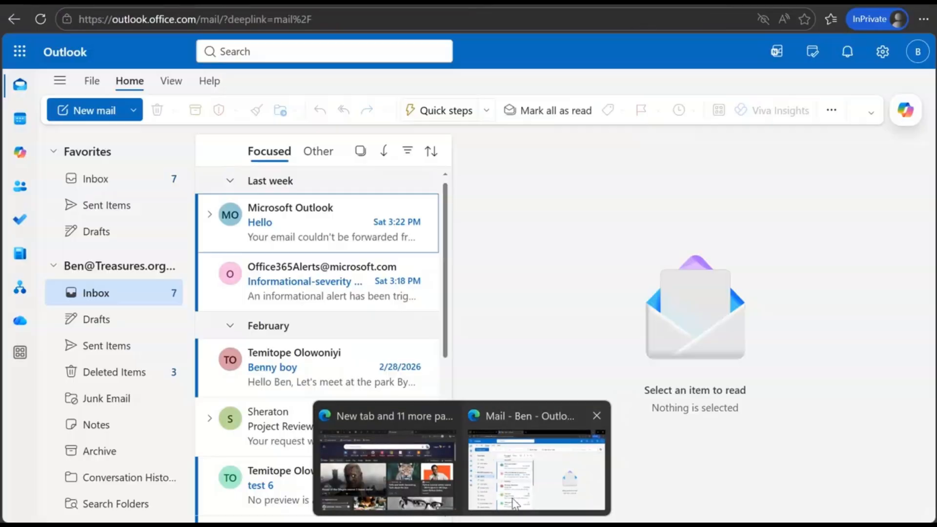
{"action": "left_click", "coordinate": [515, 503]}
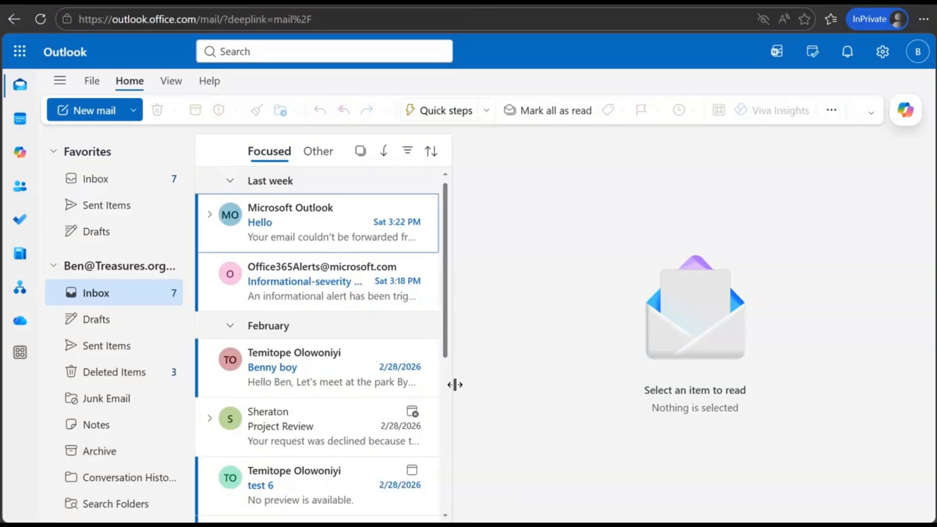
{"action": "left_click", "coordinate": [320, 227]}
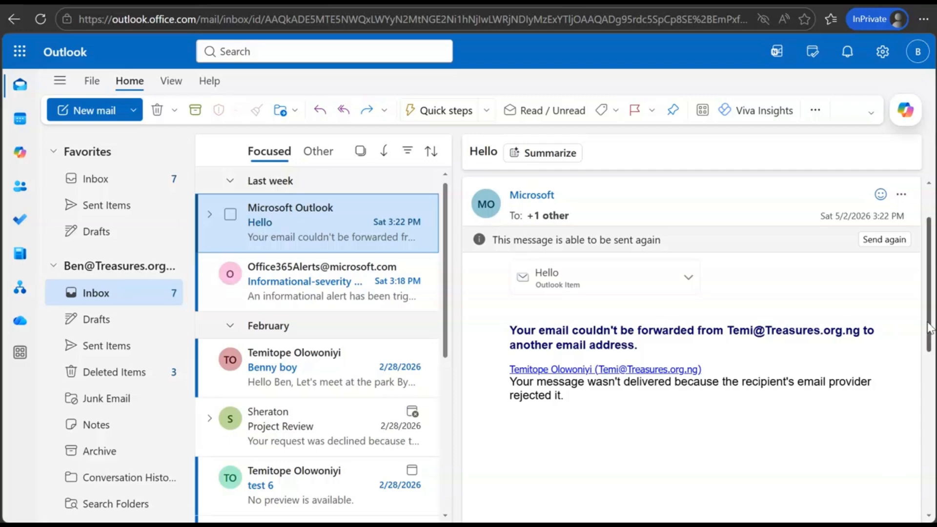
{"action": "left_click_drag", "start_coordinate": [929, 328], "coordinate": [924, 469]}
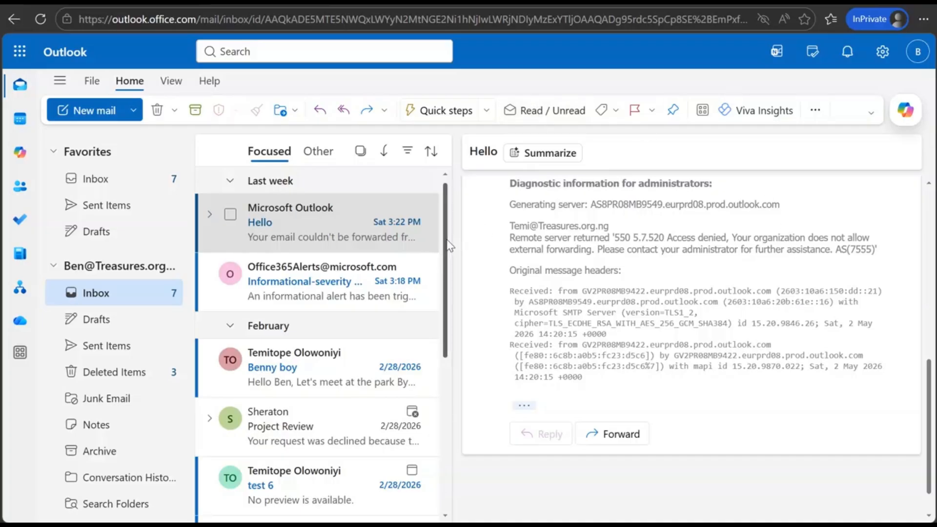
{"action": "mouse_move", "coordinate": [449, 246]}
{"action": "left_mouse_down"}
{"action": "mouse_move", "coordinate": [458, 402]}
{"action": "mouse_move", "coordinate": [464, 246]}
{"action": "mouse_move", "coordinate": [456, 233]}
{"action": "left_mouse_up"}
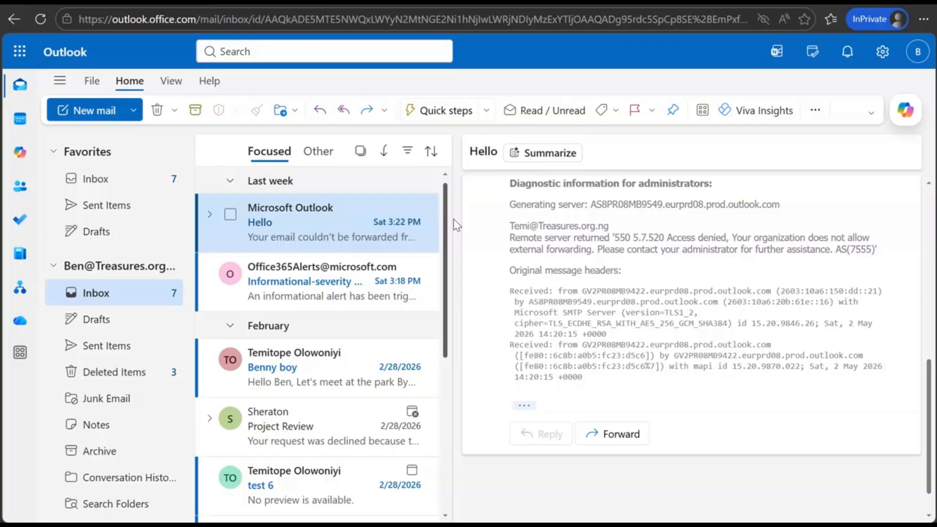
Switch to the Microsoft 365 admin center, close the password reset confirmation and check the notifications
{"action": "mouse_move", "coordinate": [437, 525]}
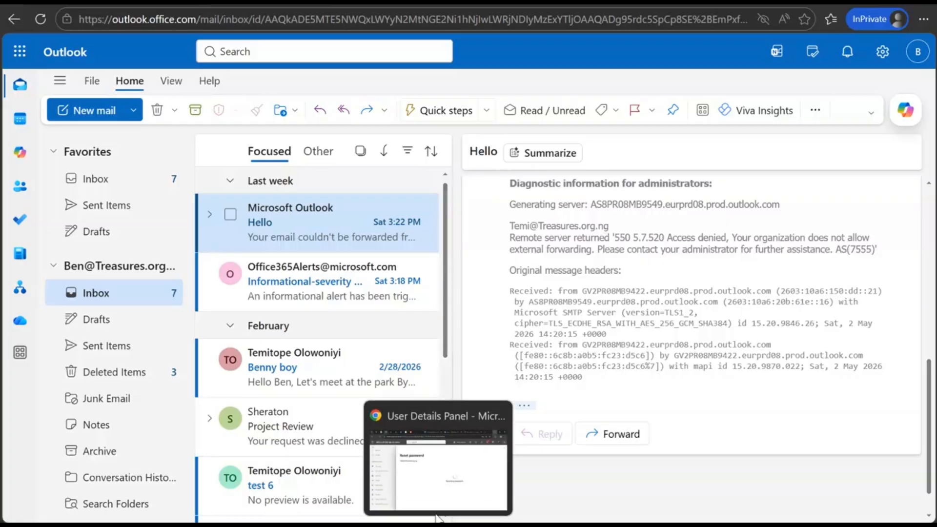
{"action": "left_click", "coordinate": [438, 480]}
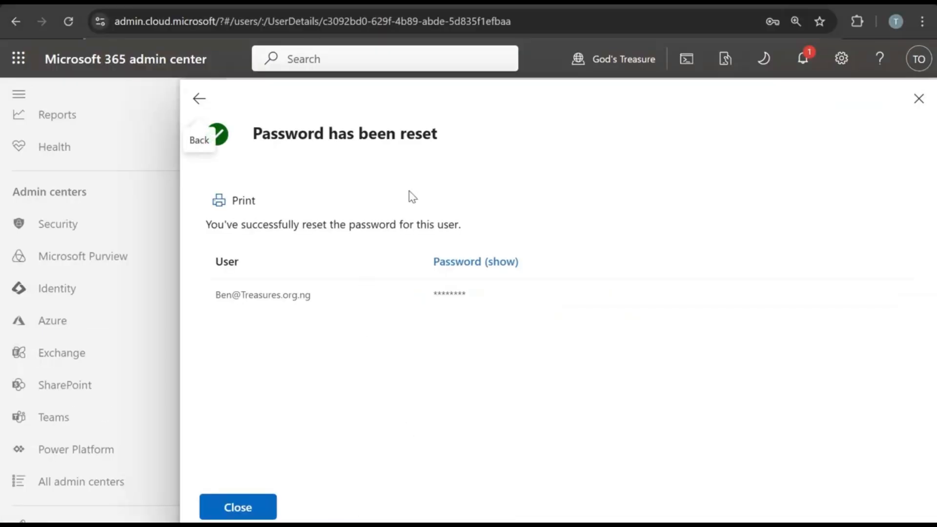
{"action": "left_click", "coordinate": [918, 98]}
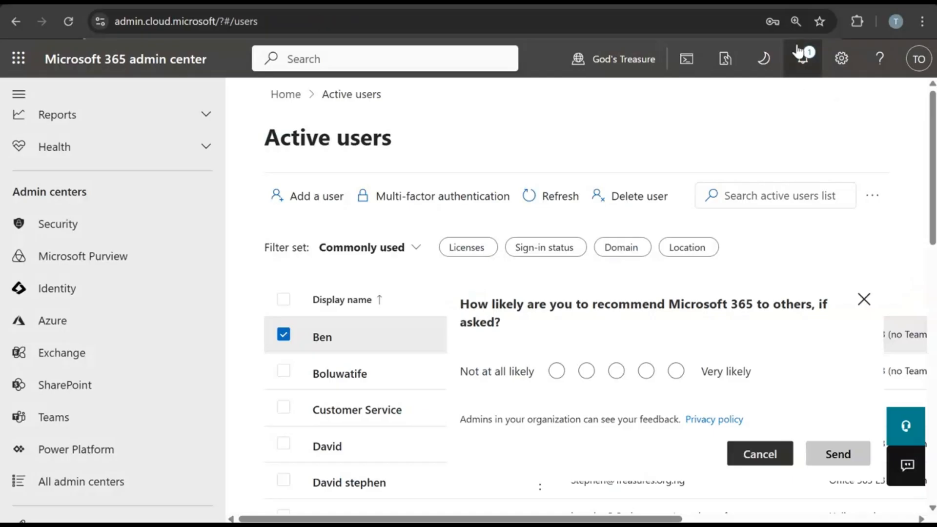
{"action": "left_click", "coordinate": [810, 66]}
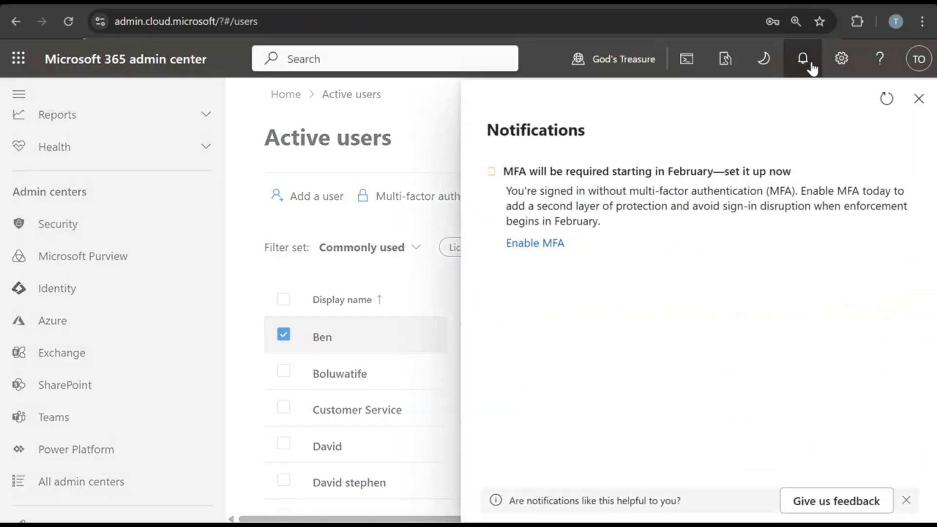
{"action": "left_click", "coordinate": [919, 99]}
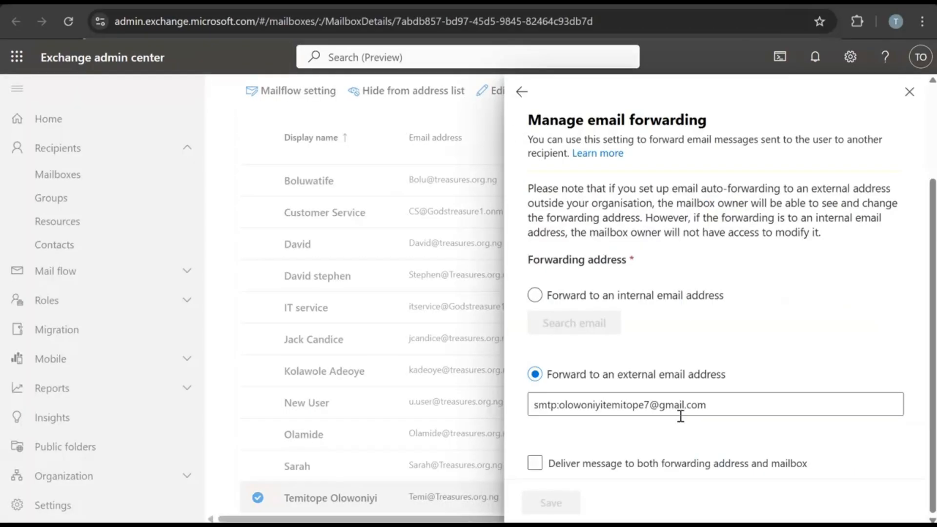
Return from the Exchange forwarding settings to the Microsoft 365 admin center and open the Security admin center, Microsoft Defender
{"action": "left_click", "coordinate": [522, 97]}
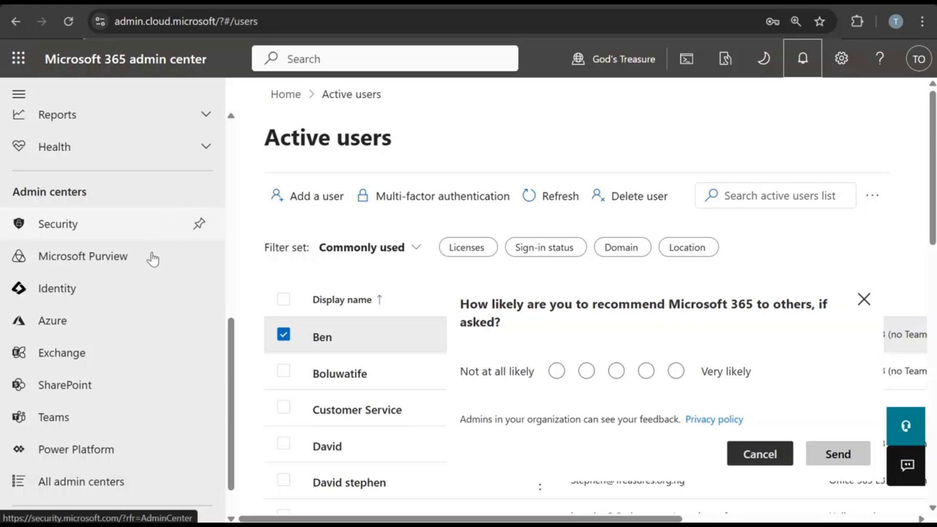
{"action": "left_click", "coordinate": [115, 490]}
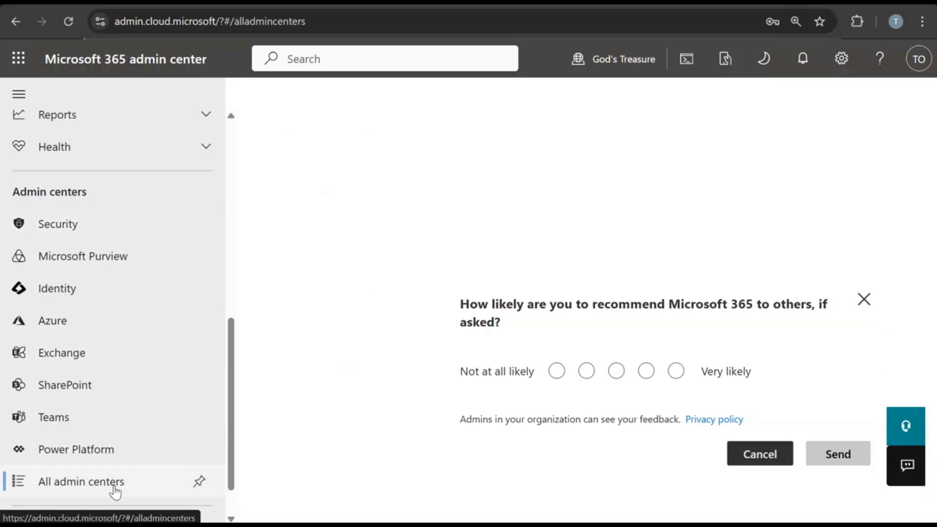
{"action": "left_click", "coordinate": [96, 224]}
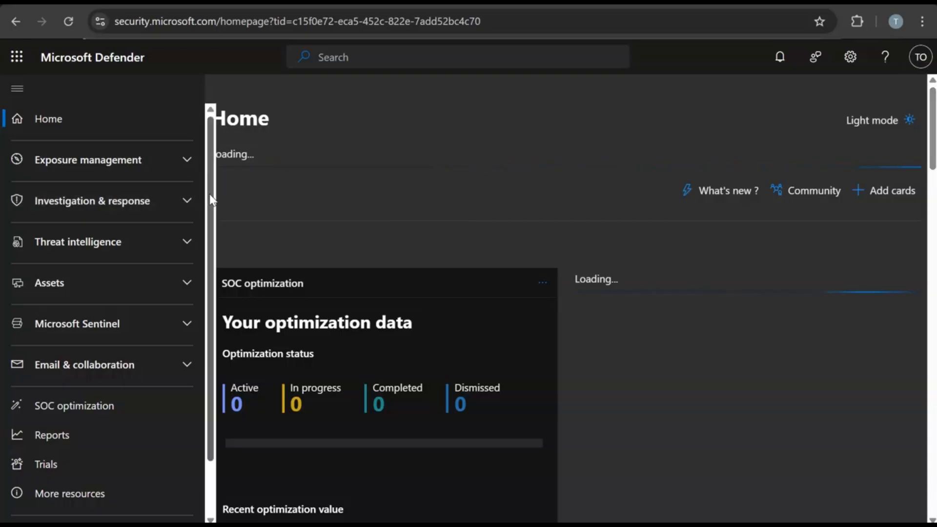
Open the anti-spam policies among the threat policies of Email & collaboration
{"action": "scroll", "coordinate": [210, 212], "scroll_direction": "down", "scroll_amount": 1}
{"action": "scroll", "coordinate": [210, 212], "scroll_direction": "down", "scroll_amount": 1}
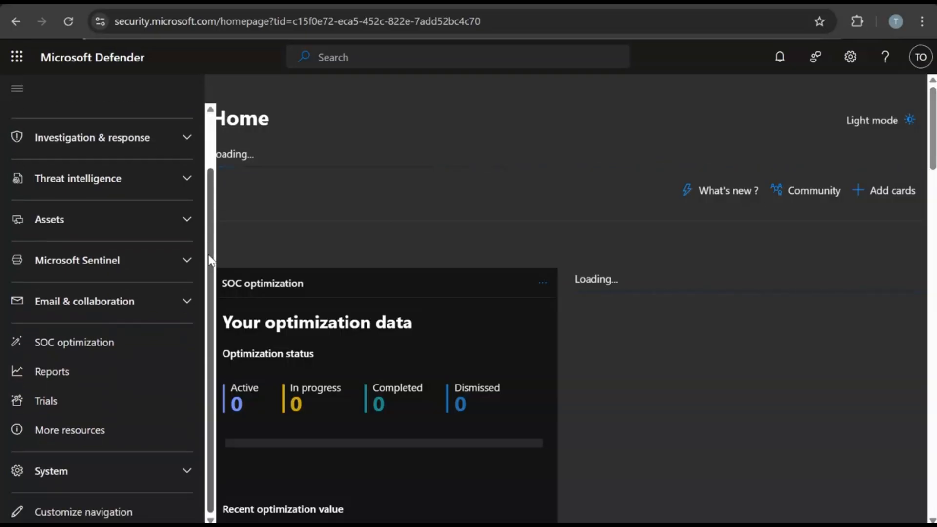
{"action": "left_click", "coordinate": [184, 303]}
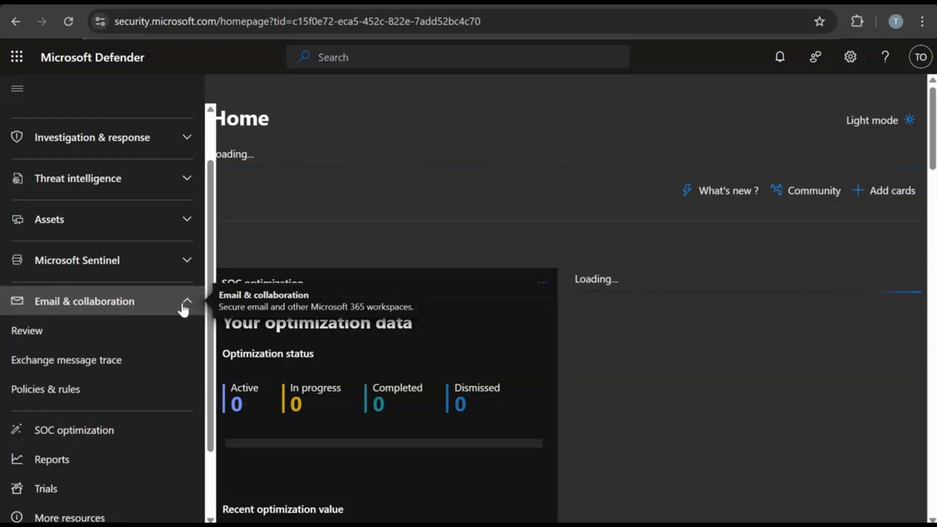
{"action": "left_click", "coordinate": [49, 389]}
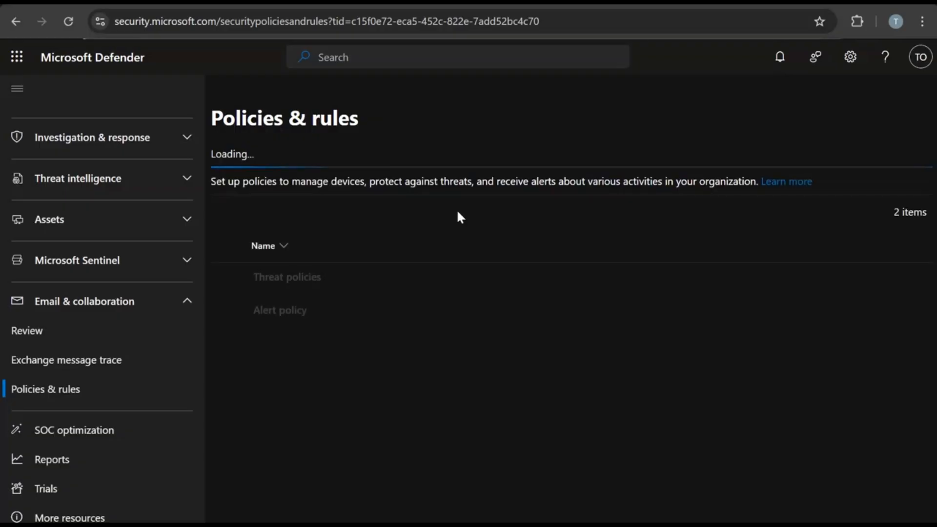
{"action": "left_click", "coordinate": [288, 274]}
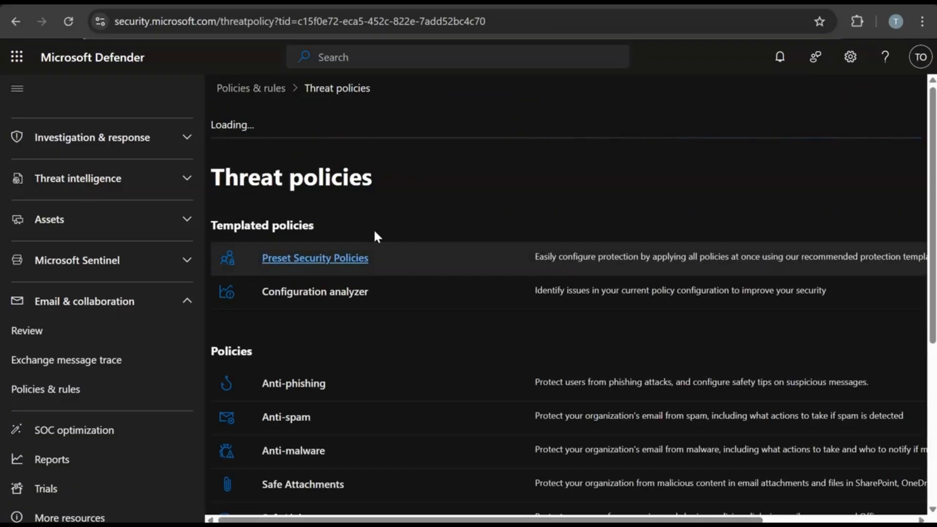
{"action": "left_click", "coordinate": [282, 417]}
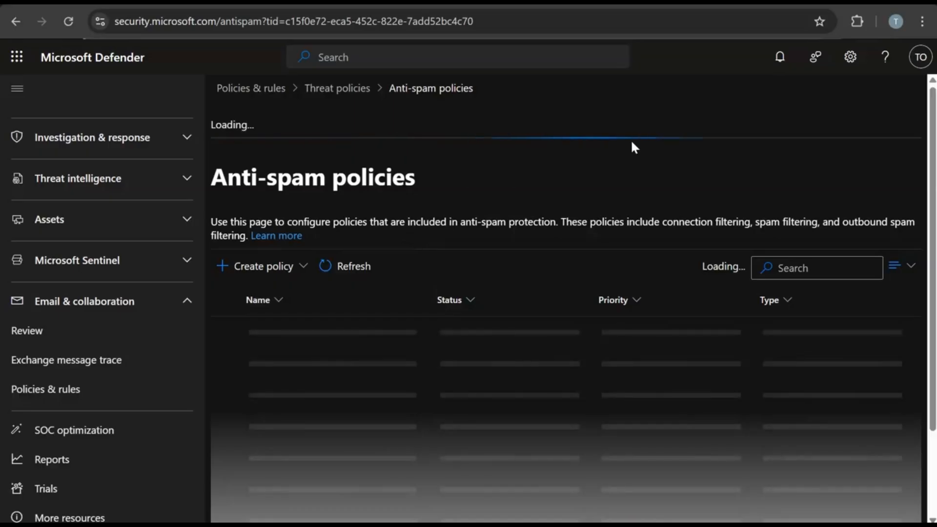
In the protection settings of Anti-spam outbound policy (Default), set the automatic forwarding rules to "On - Forwarding is enabled"
{"action": "scroll", "coordinate": [932, 217], "scroll_direction": "down", "scroll_amount": 2}
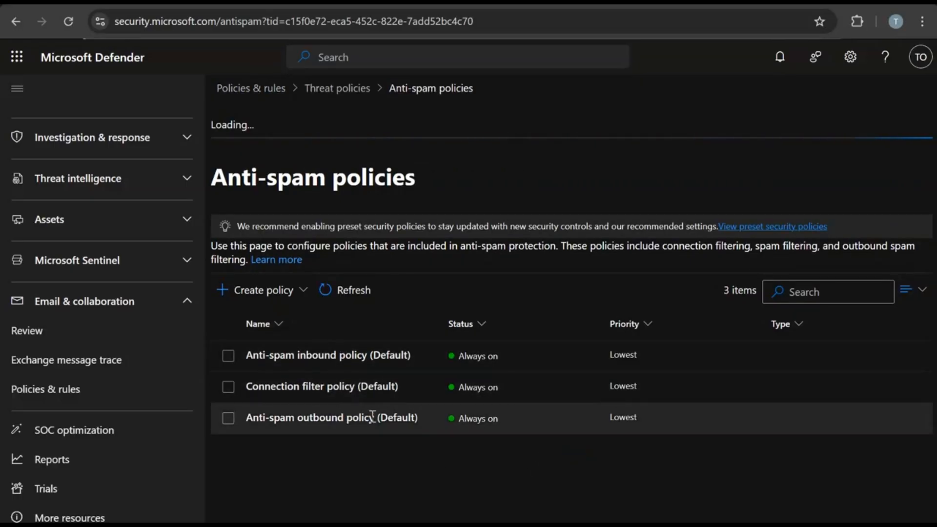
{"action": "left_click", "coordinate": [337, 419]}
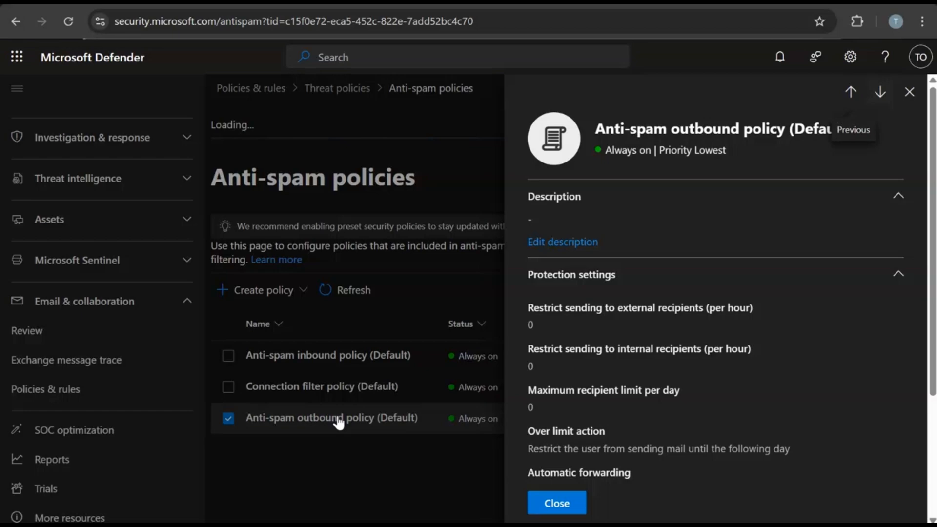
{"action": "scroll", "coordinate": [919, 293], "scroll_direction": "down", "scroll_amount": 2}
{"action": "scroll", "coordinate": [916, 322], "scroll_direction": "down", "scroll_amount": 2}
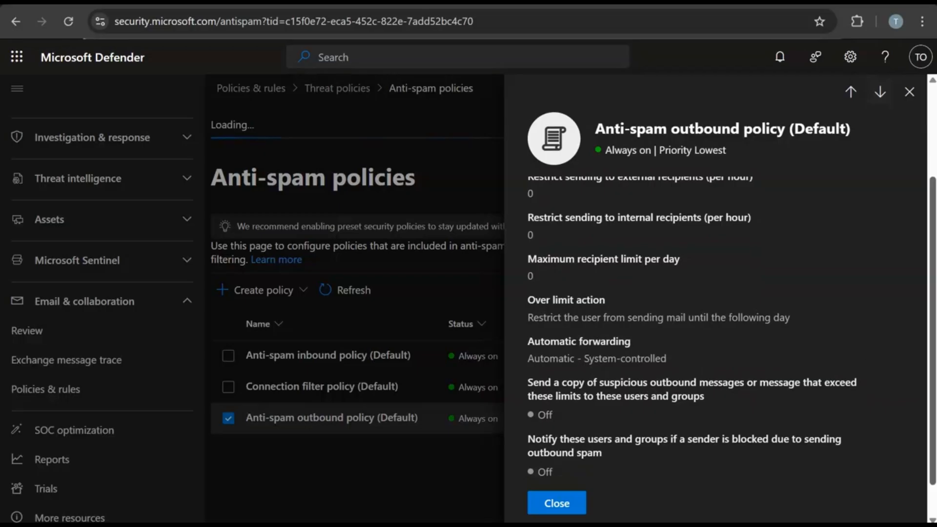
{"action": "scroll", "coordinate": [780, 370], "scroll_direction": "down", "scroll_amount": 1}
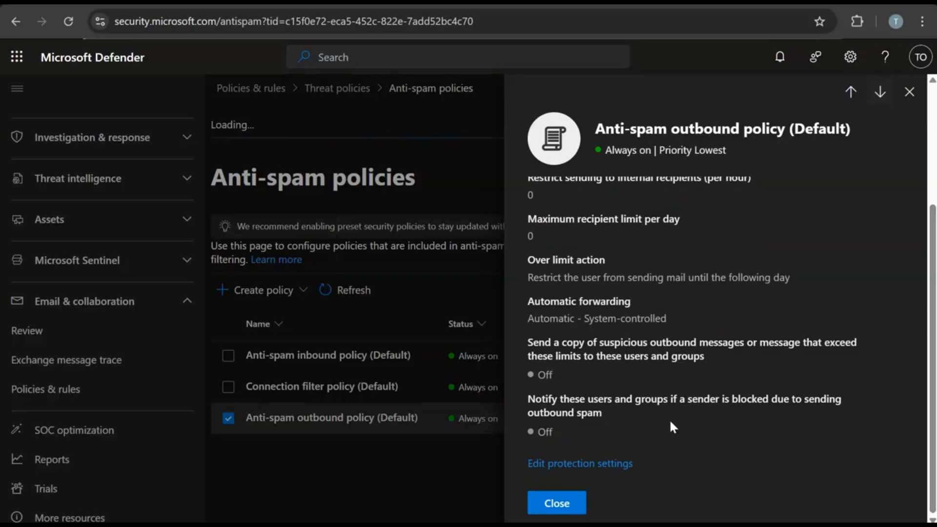
{"action": "left_click", "coordinate": [610, 464]}
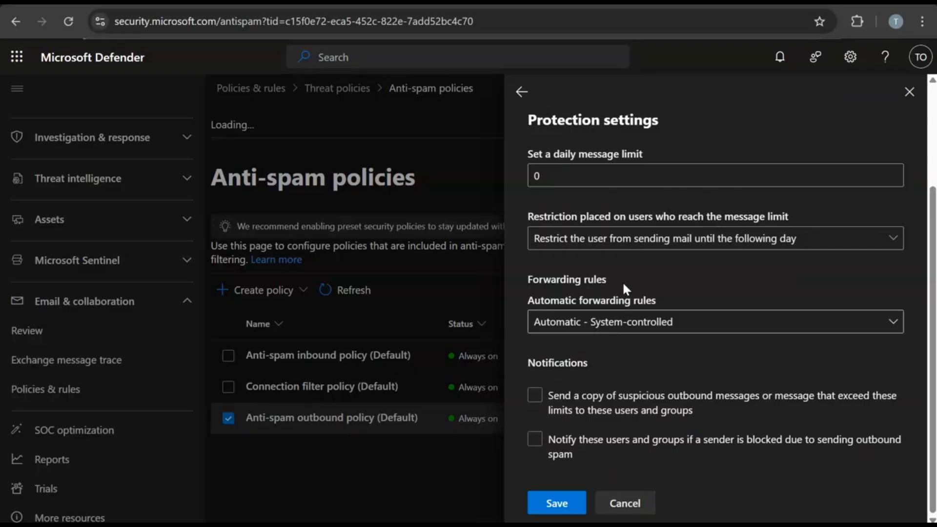
{"action": "left_click", "coordinate": [892, 324]}
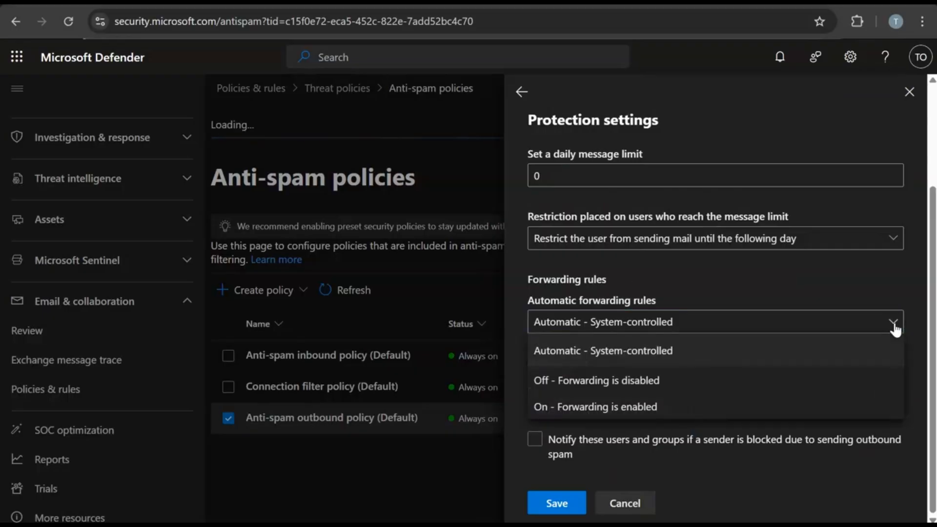
{"action": "left_click", "coordinate": [579, 410]}
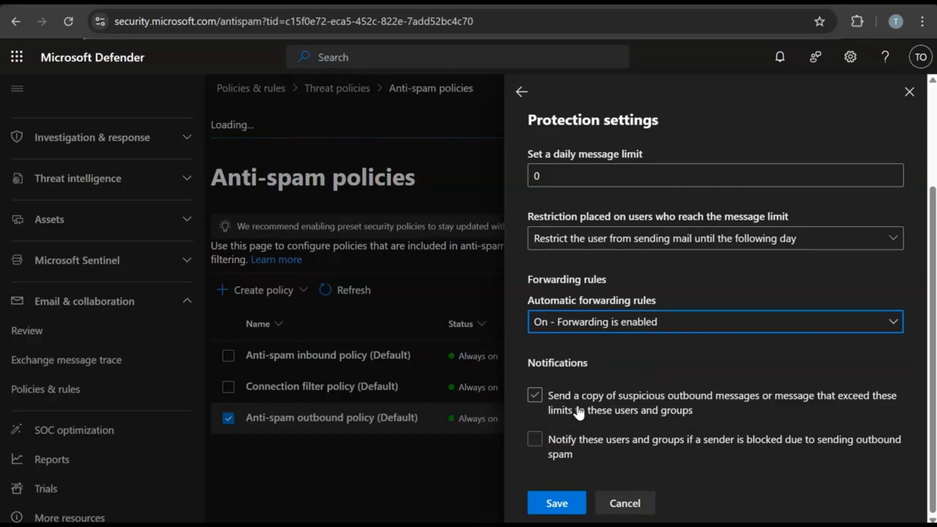
{"action": "left_click", "coordinate": [578, 413]}
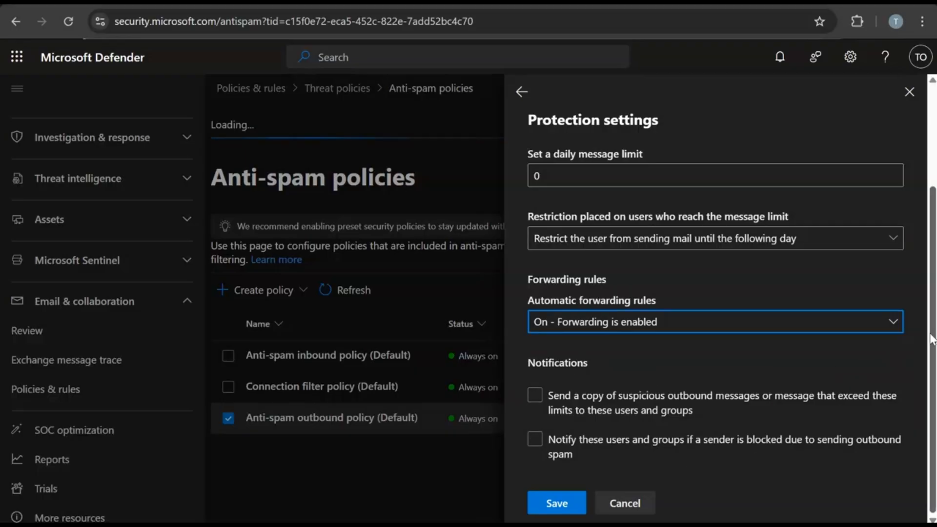
{"action": "left_click", "coordinate": [637, 399]}
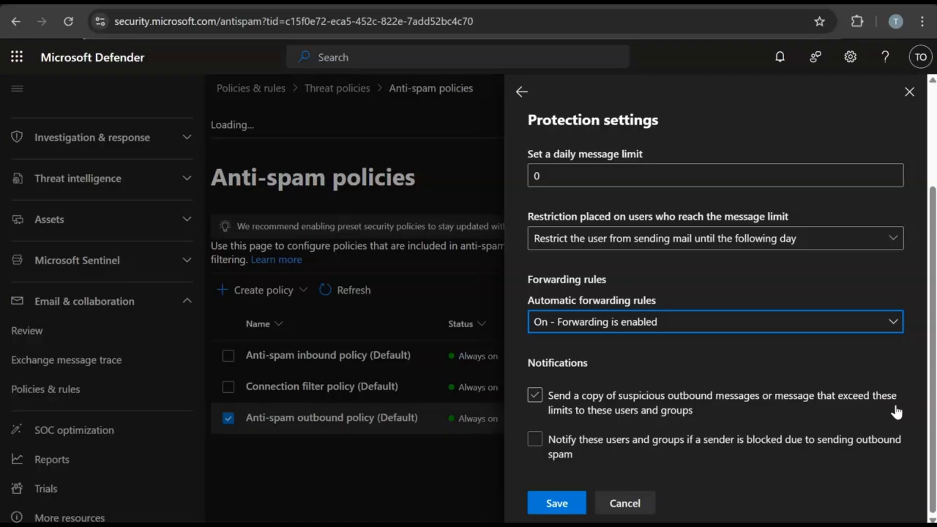
{"action": "left_click", "coordinate": [538, 397]}
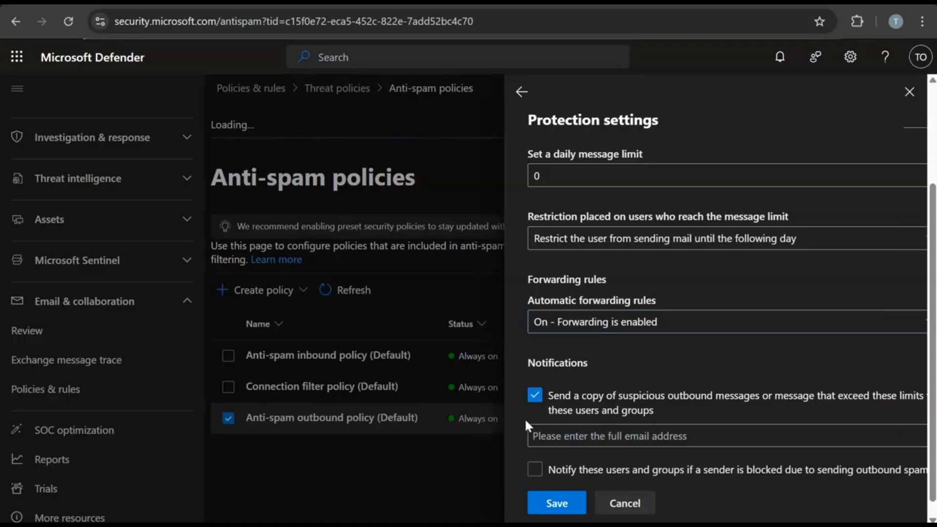
{"action": "left_click", "coordinate": [535, 395]}
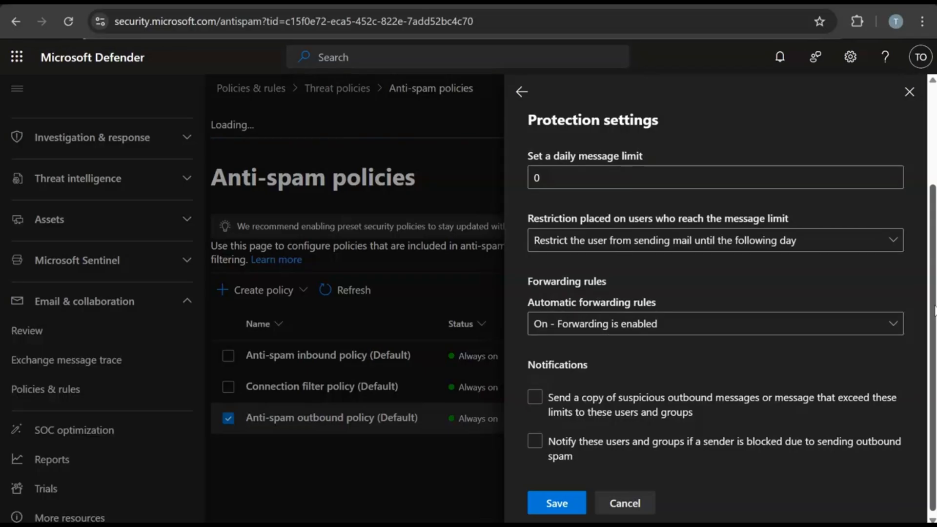
{"action": "left_click", "coordinate": [533, 398]}
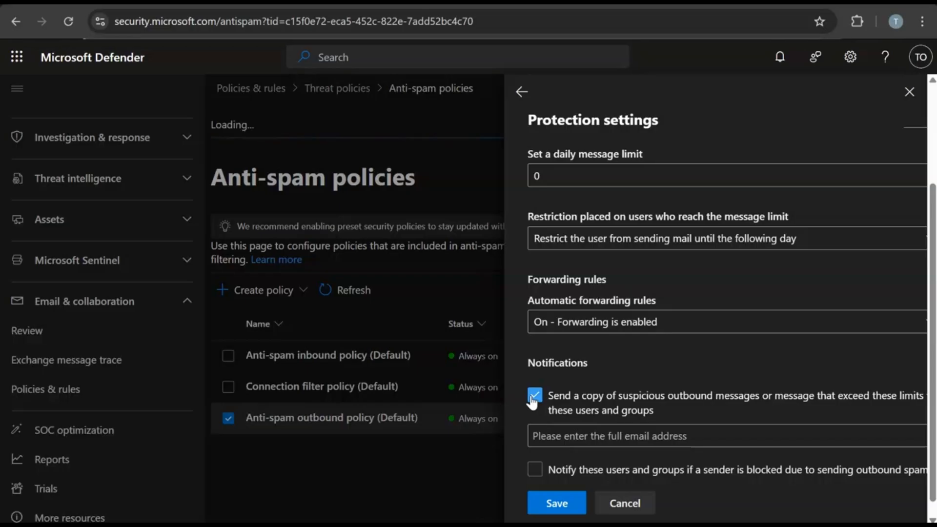
{"action": "left_click", "coordinate": [533, 398]}
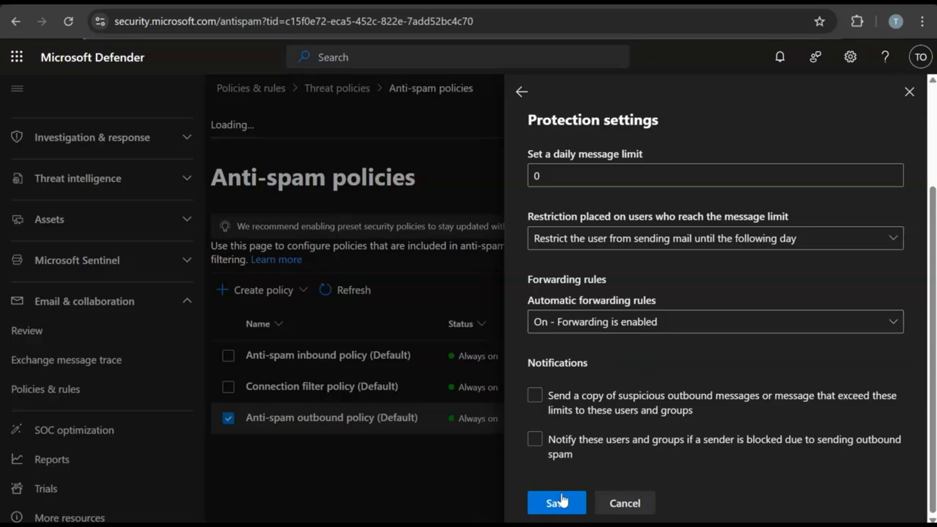
Save the outbound policy's protection settings, check its automatic forwarding entry and close the policy details
{"action": "left_click", "coordinate": [558, 503]}
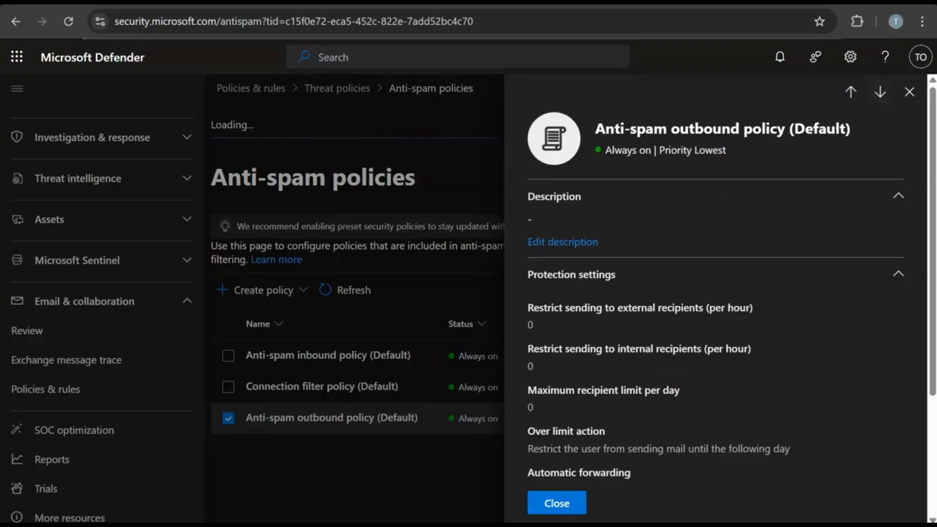
{"action": "scroll", "coordinate": [912, 341], "scroll_direction": "down", "scroll_amount": 4}
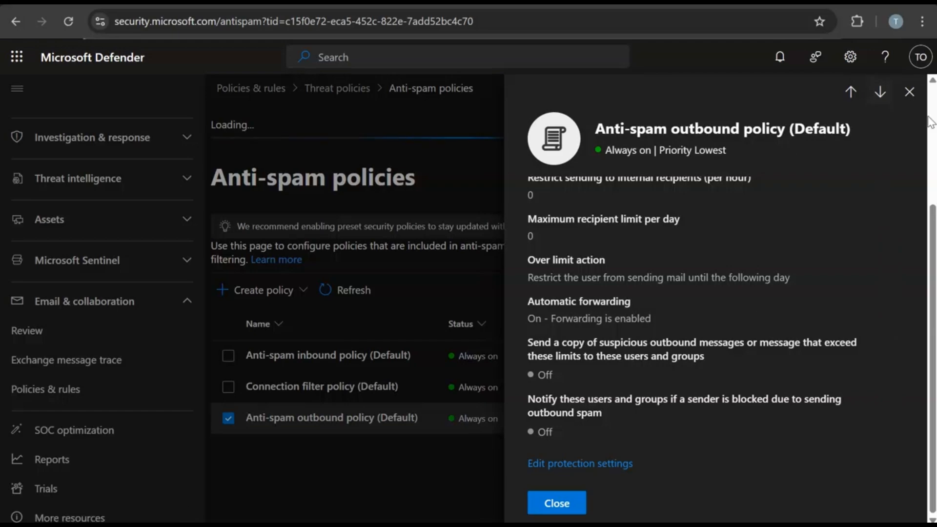
{"action": "left_click", "coordinate": [909, 92]}
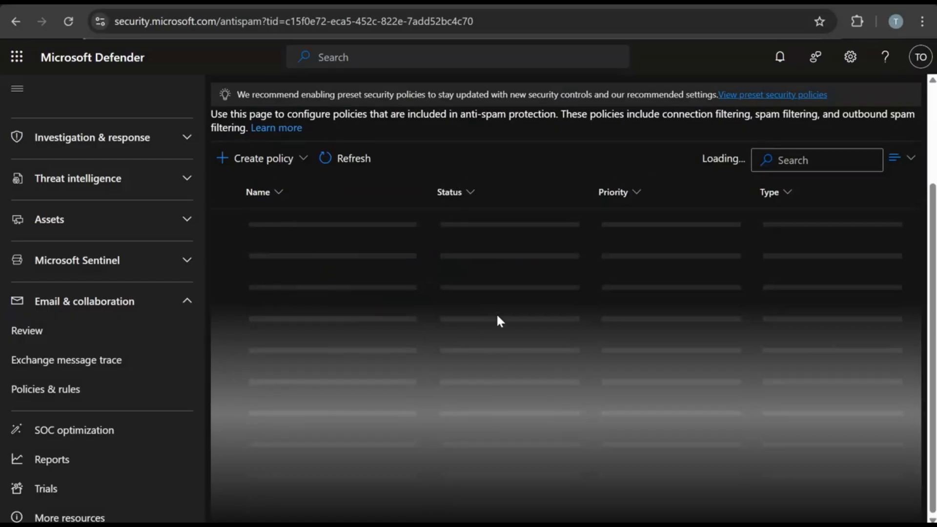
Switch to the sender's Outlook mailbox and start a new email addressed to the user whose mail is forwarded
{"action": "left_click", "coordinate": [536, 463]}
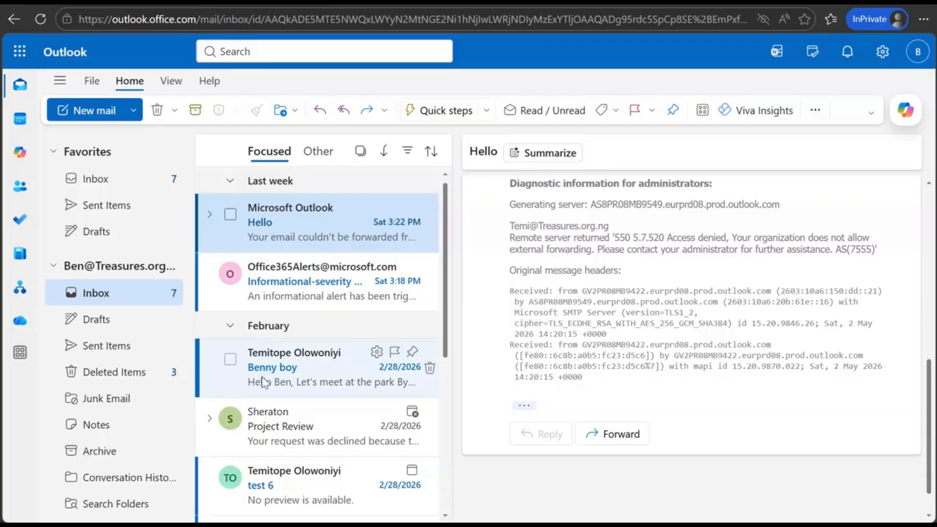
{"action": "left_click", "coordinate": [112, 185]}
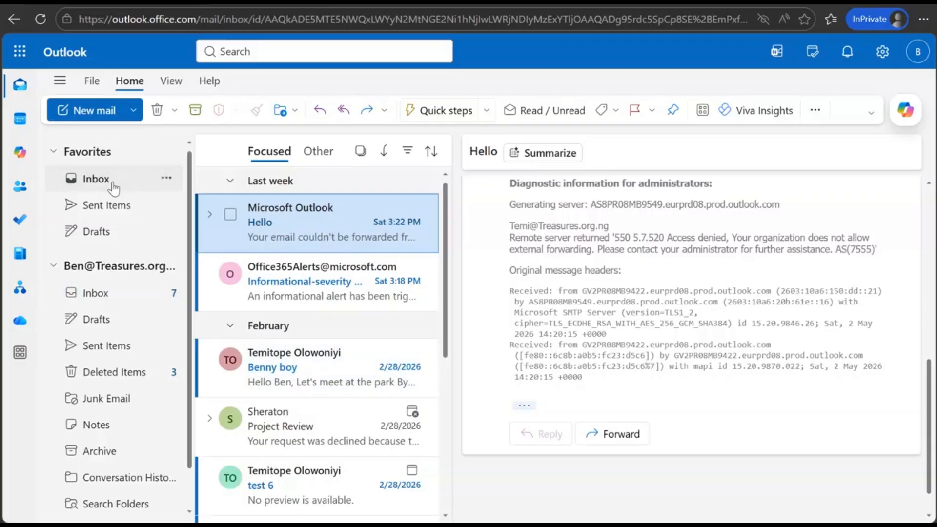
{"action": "left_click", "coordinate": [90, 113]}
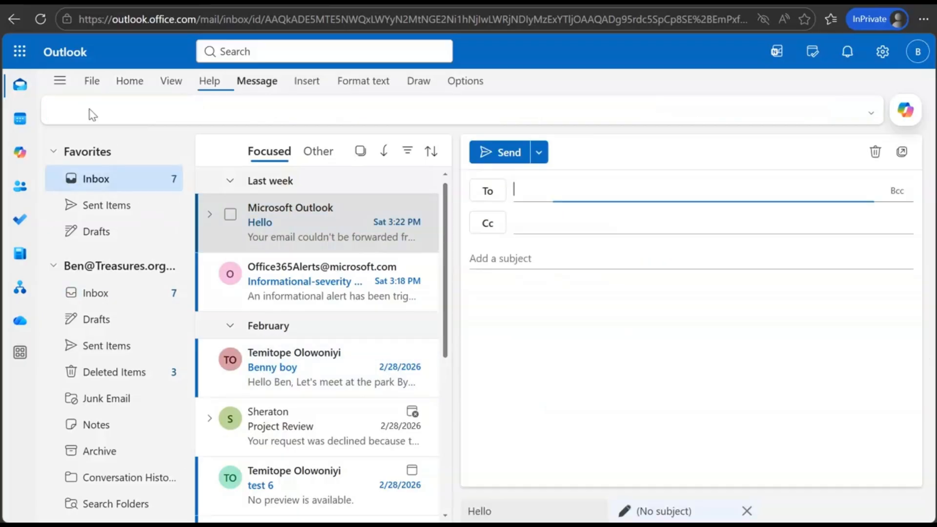
{"action": "type", "text": "temi"}
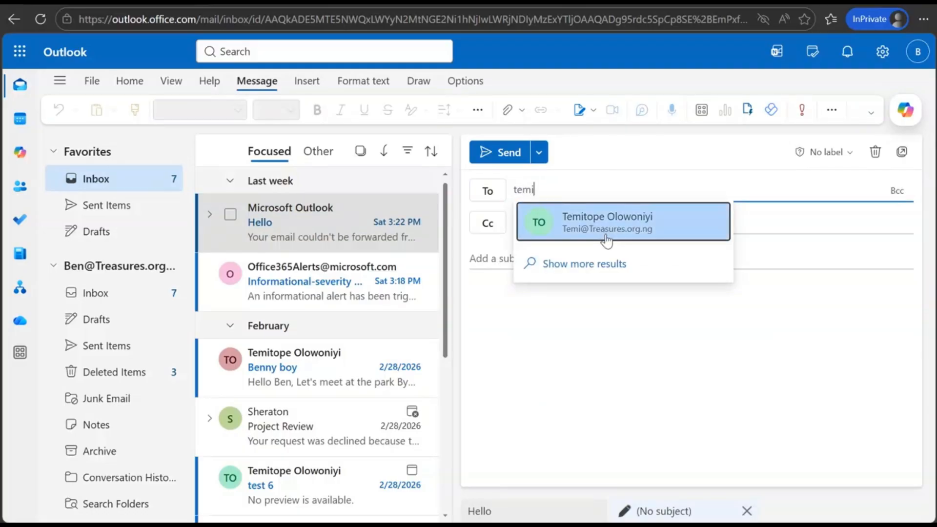
{"action": "left_click", "coordinate": [603, 235]}
Give the email the subject "Hello, Hi" and the body "Hello Dear, Just a Test. Br", and send it
{"action": "left_click", "coordinate": [507, 259]}
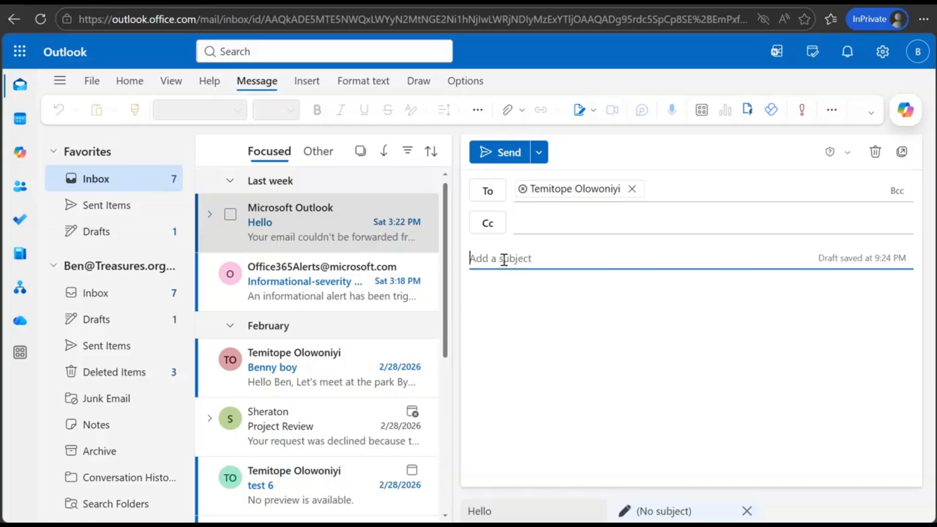
{"action": "type", "text": "Hello, Hi"}
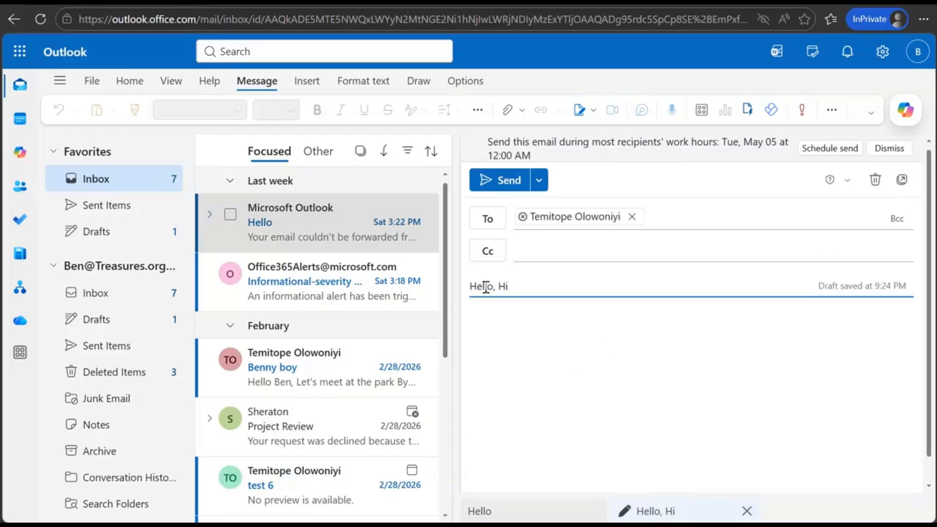
{"action": "left_click", "coordinate": [484, 312]}
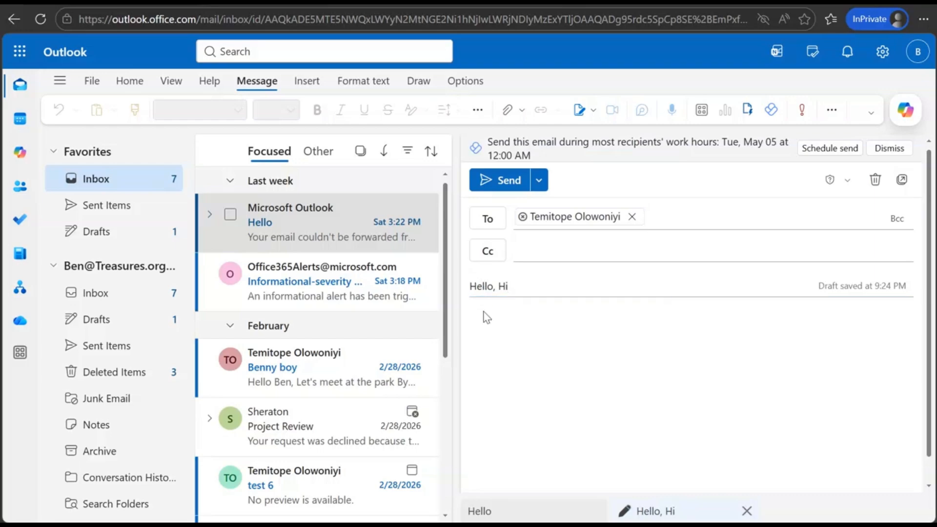
{"action": "left_click", "coordinate": [477, 318]}
{"action": "type", "text": "Hello Dear,"}
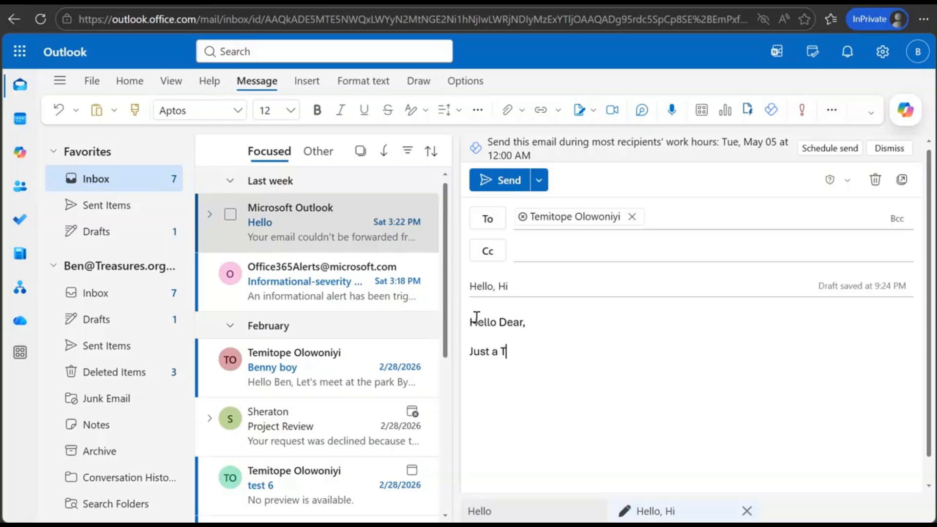
{"action": "type", "text": "Br"}
{"action": "left_click", "coordinate": [501, 184]}
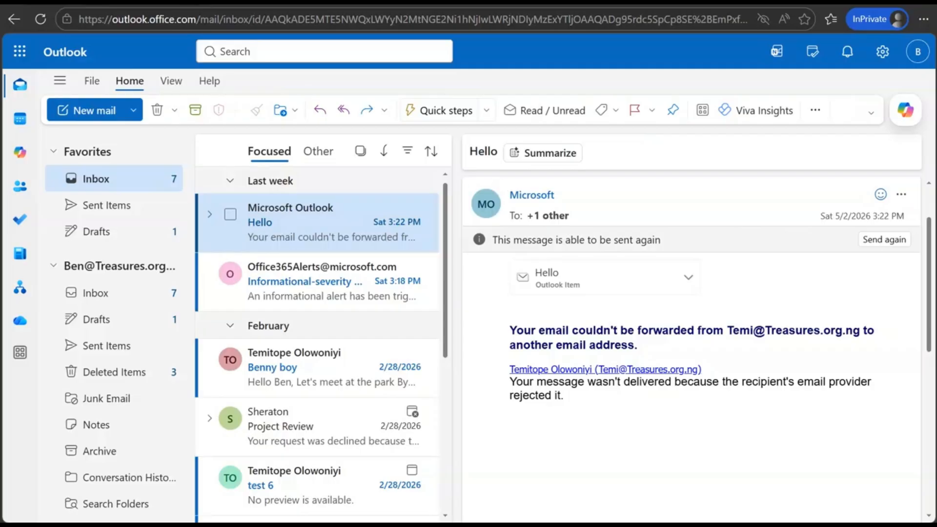
Check the sender's sent items and open the forwarded "Hello, Hi" message in the external Gmail inbox
{"action": "left_click", "coordinate": [106, 344]}
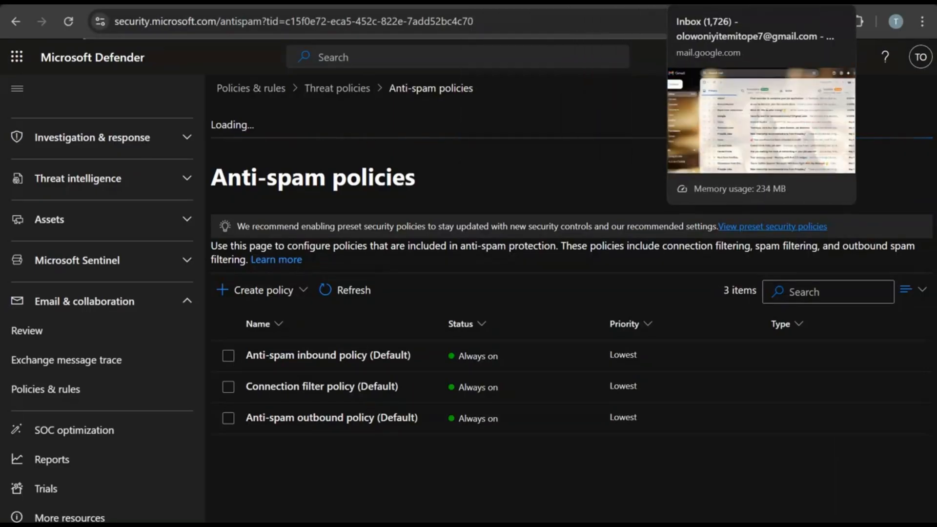
{"action": "left_click", "coordinate": [710, 3]}
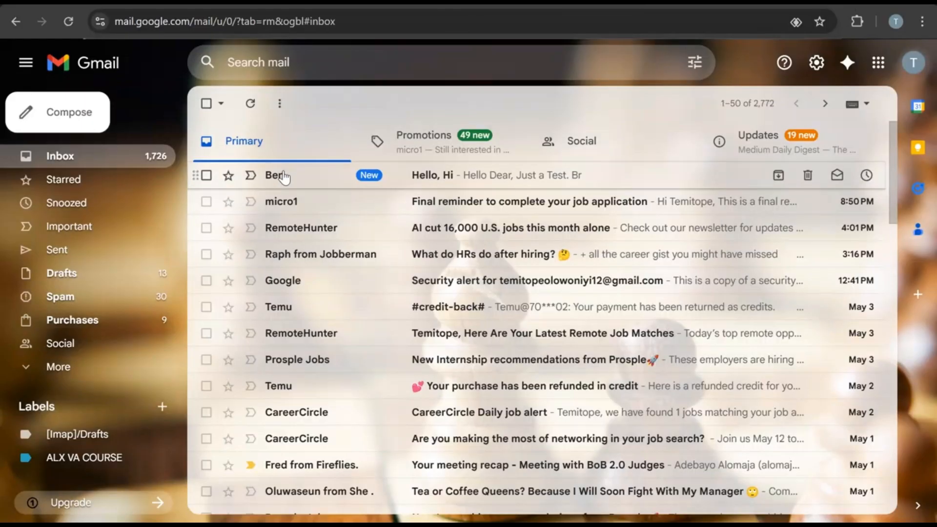
{"action": "left_click", "coordinate": [283, 174]}
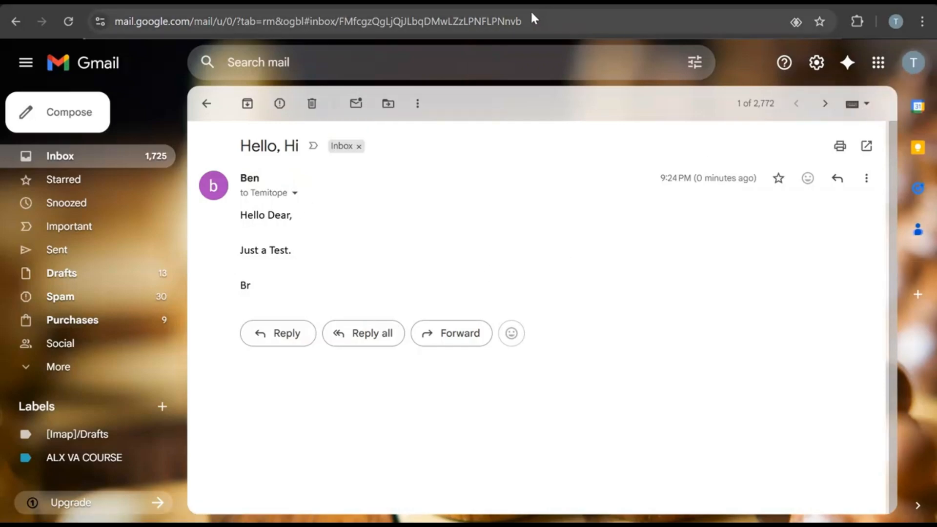
Switch to the forwarding user's Outlook inbox and open the "Outlook issue" message
{"action": "left_click", "coordinate": [610, 2]}
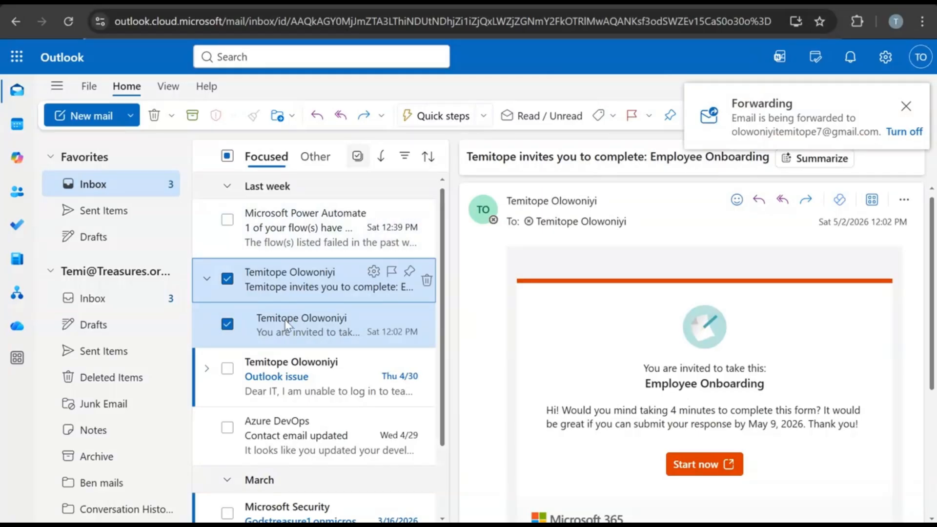
{"action": "left_click", "coordinate": [299, 386]}
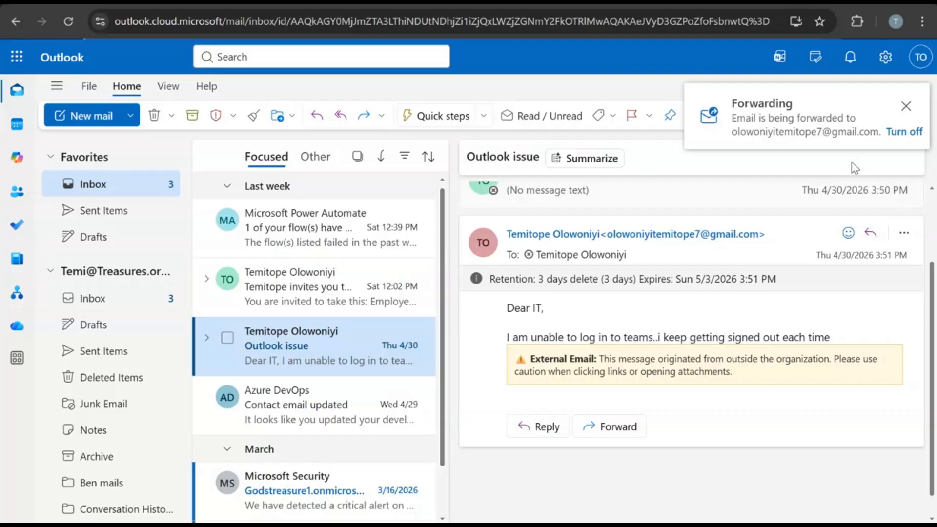
Look over the "Outlook issue" conversation, then switch to the sender's Outlook mailbox and open the sent "Hello, Hi" email
{"action": "scroll", "coordinate": [928, 278], "scroll_direction": "up", "scroll_amount": 2}
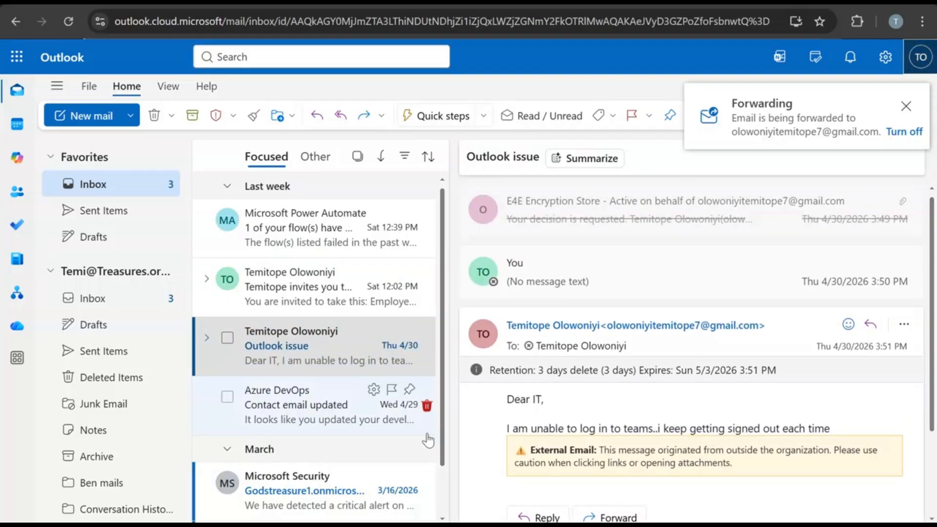
{"action": "mouse_move", "coordinate": [462, 525]}
{"action": "left_click", "coordinate": [552, 464]}
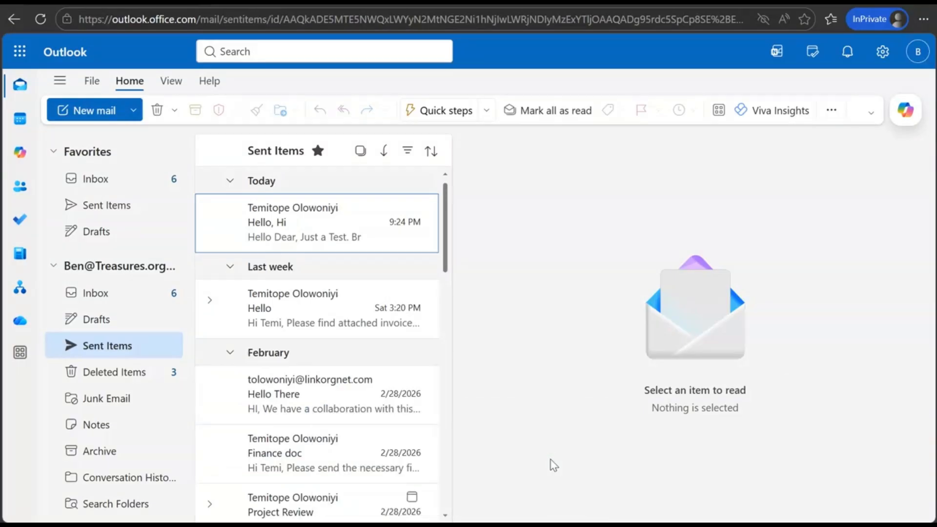
{"action": "left_click", "coordinate": [274, 297]}
{"action": "left_click", "coordinate": [288, 219]}
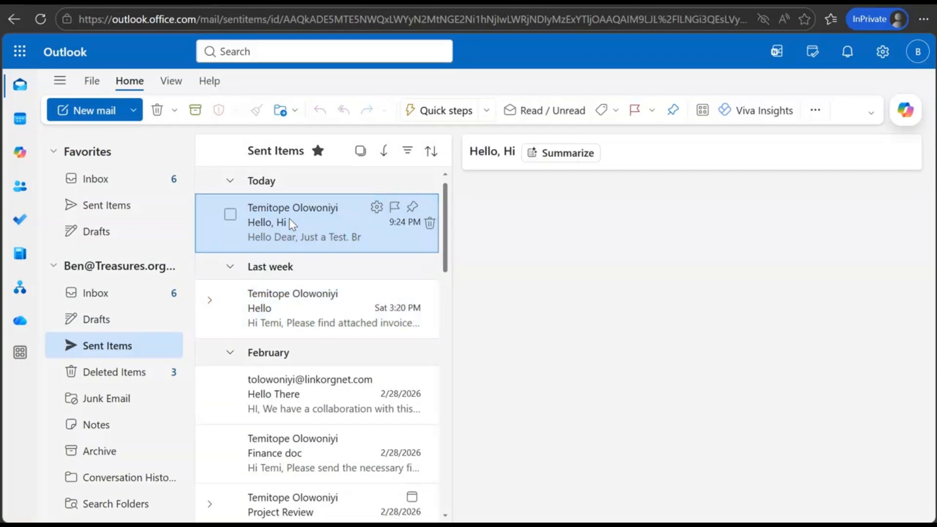
Open last week's sent "Hello" email and read the Microsoft Outlook non-delivery report, including its diagnostic information for administrators
{"action": "left_click", "coordinate": [318, 323]}
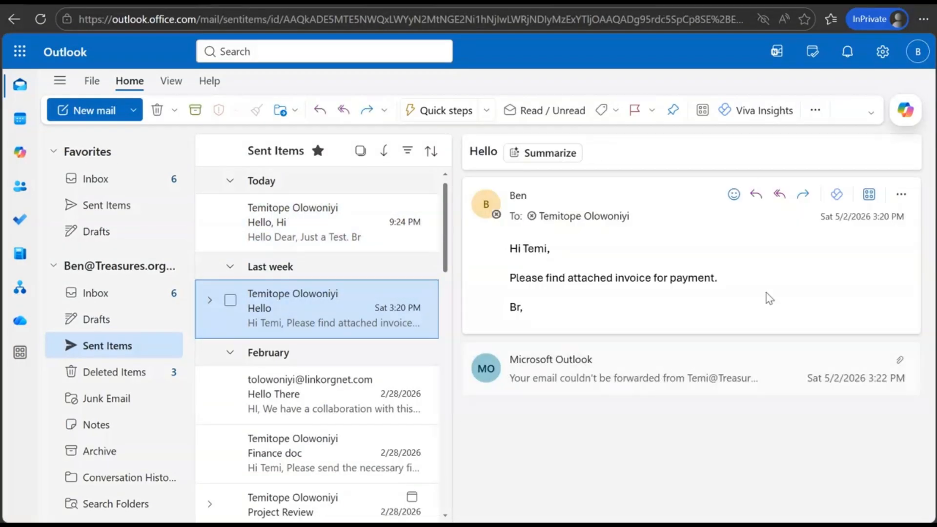
{"action": "left_click", "coordinate": [776, 384]}
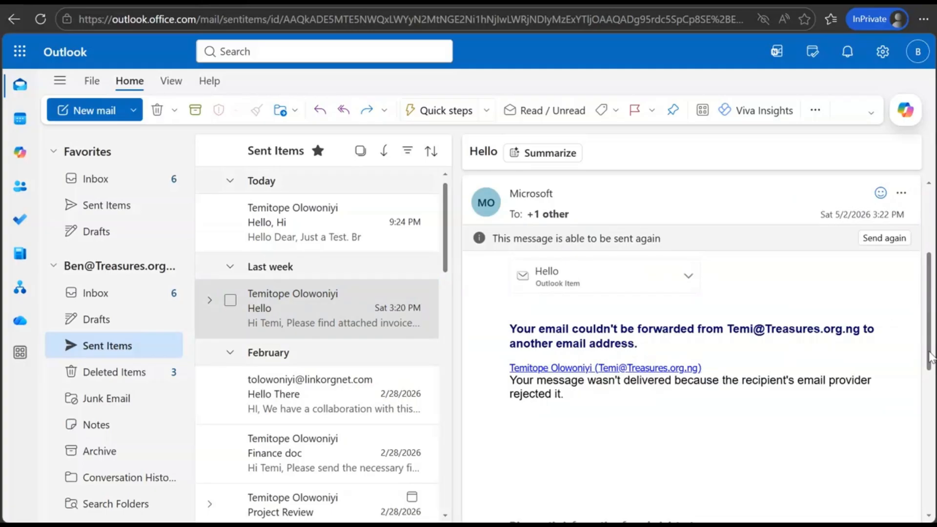
{"action": "scroll", "coordinate": [914, 435], "scroll_direction": "down", "scroll_amount": 4}
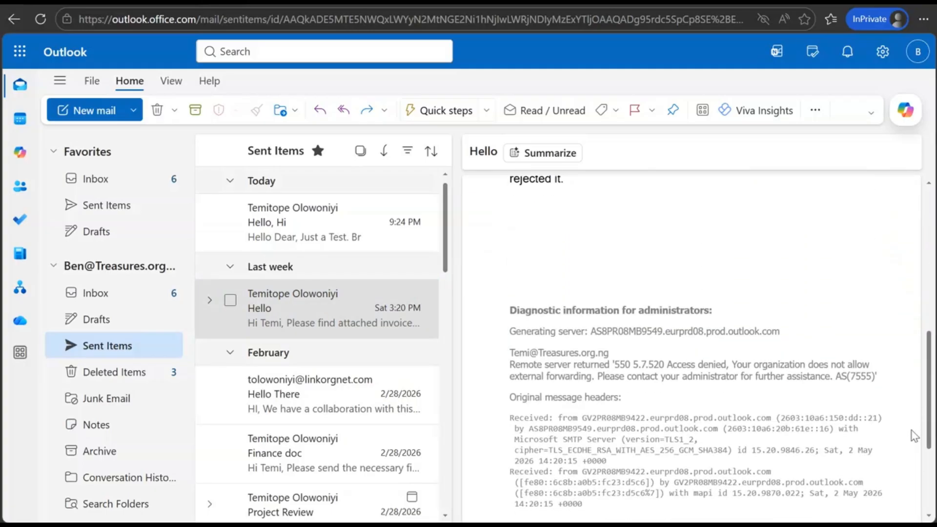
{"action": "scroll", "coordinate": [913, 436], "scroll_direction": "up", "scroll_amount": 6}
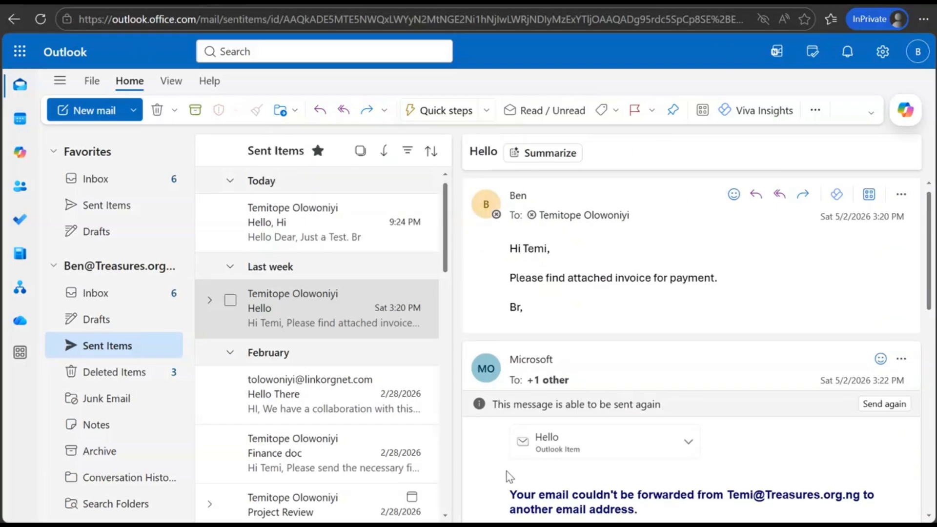
Switch to the Exchange admin center and clear "Deliver message to both forwarding address and mailbox" in the forwarding user's email forwarding settings
{"action": "mouse_move", "coordinate": [438, 524]}
{"action": "left_click", "coordinate": [445, 435]}
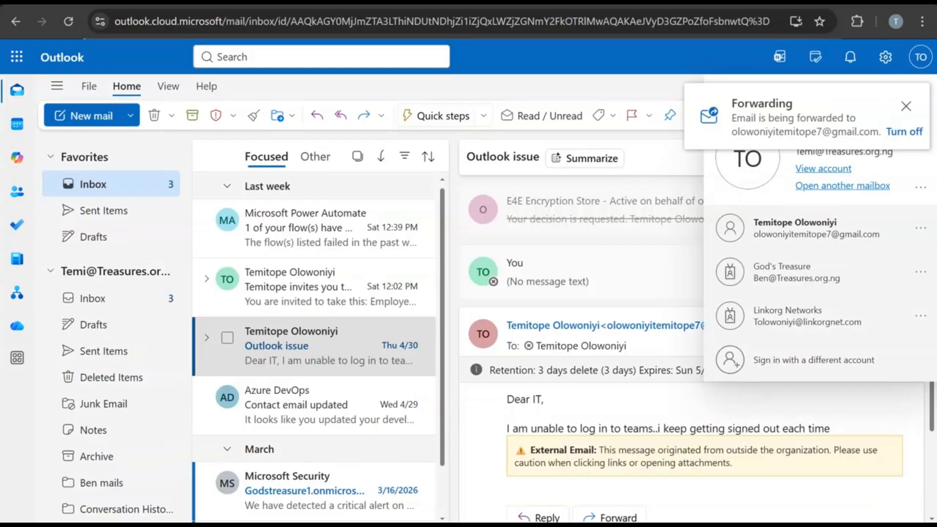
{"action": "key", "text": "ctrl+Tab"}
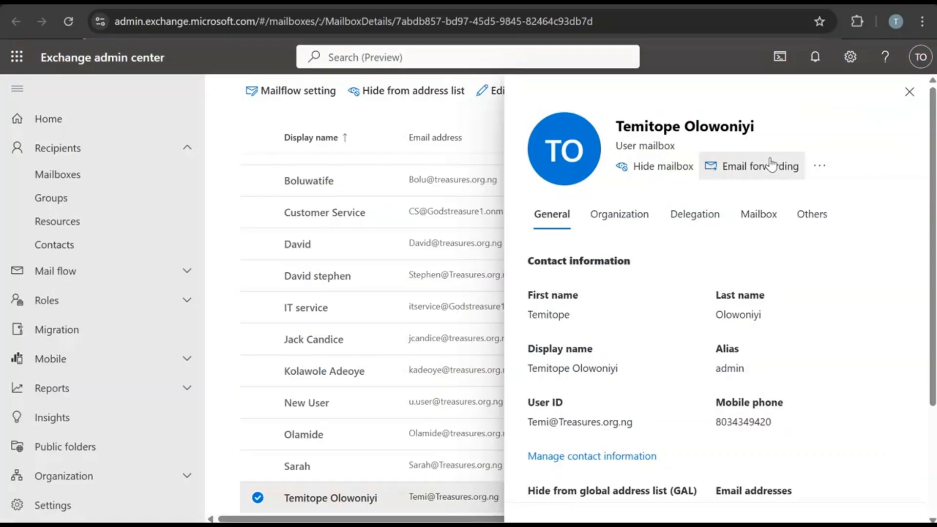
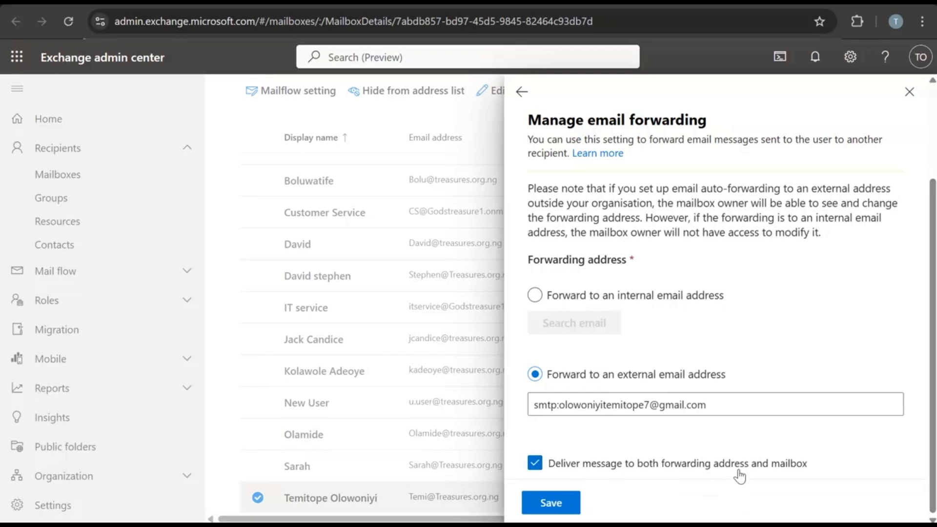
{"action": "left_click", "coordinate": [535, 464]}
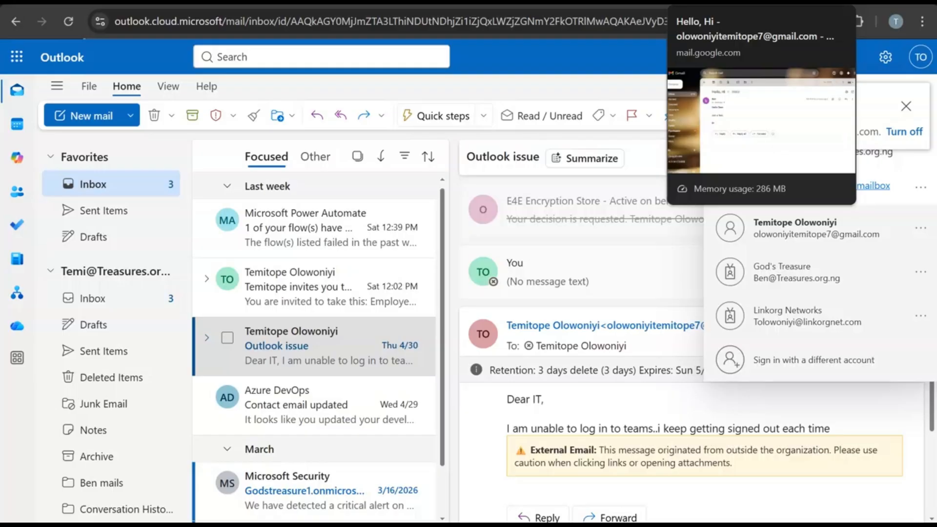
Review the forwarded "Hello, Hi" message in Gmail and switch to the Anti-spam policies page in Microsoft Defender
{"action": "left_click", "coordinate": [707, 3]}
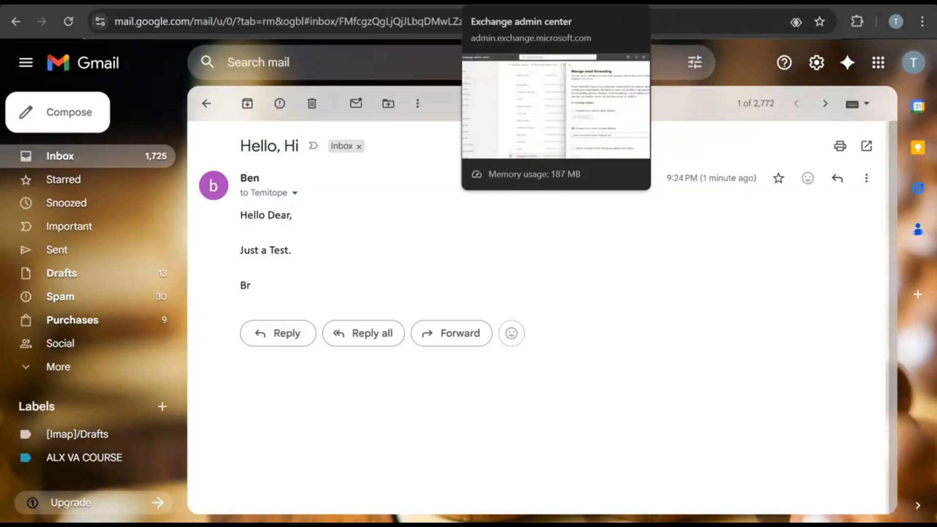
{"action": "left_click", "coordinate": [513, 3]}
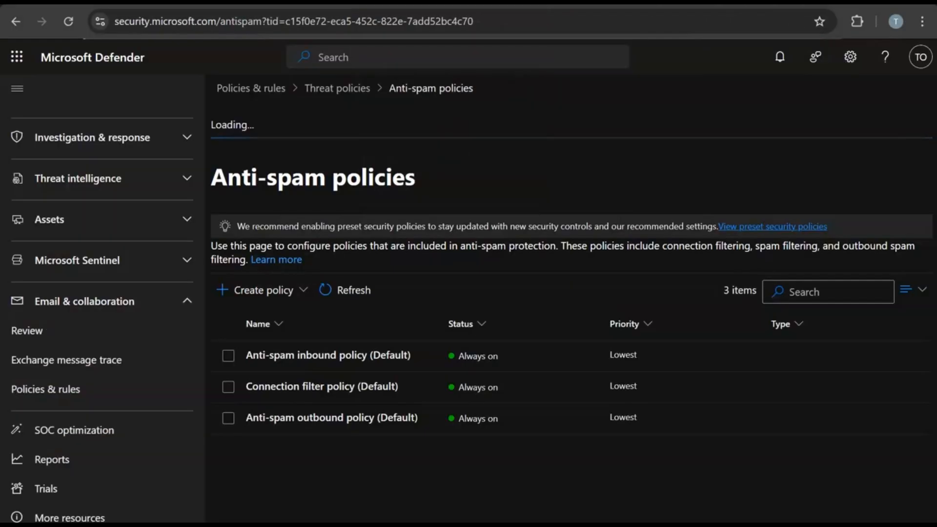